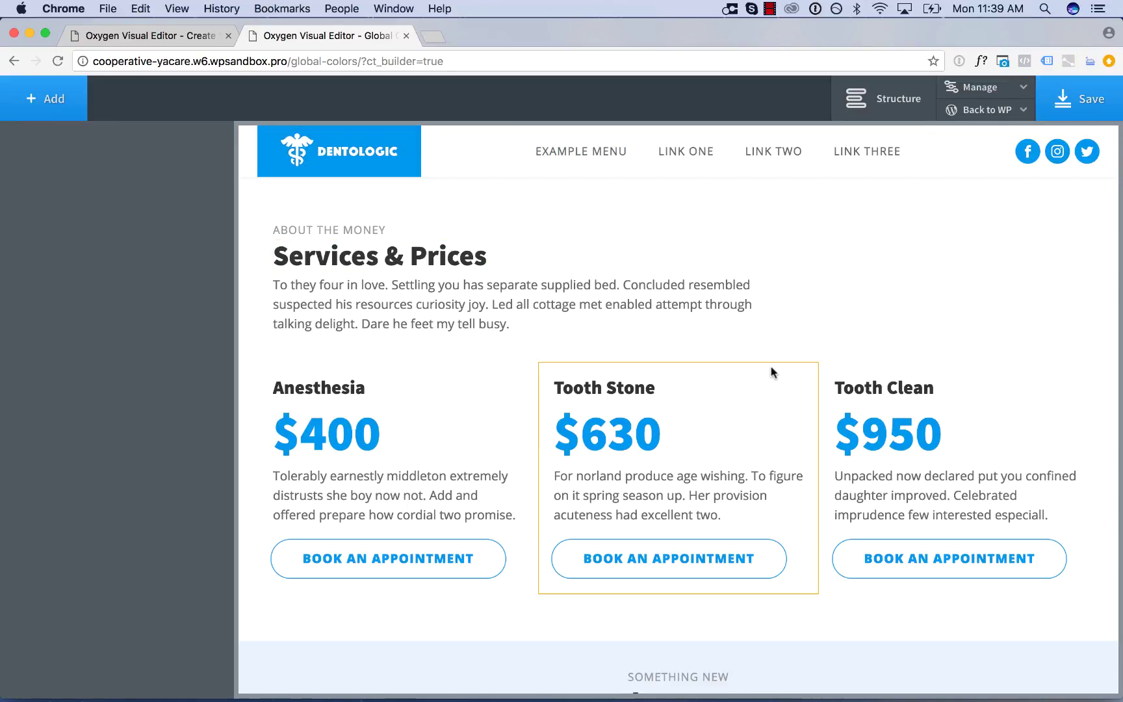
Change dentist colour #3 from blue to red using the $400 price text's colour picker
{"action": "scroll", "coordinate": [770, 371], "scroll_direction": "down", "scroll_amount": 6}
{"action": "scroll", "coordinate": [618, 372], "scroll_direction": "up", "scroll_amount": 6}
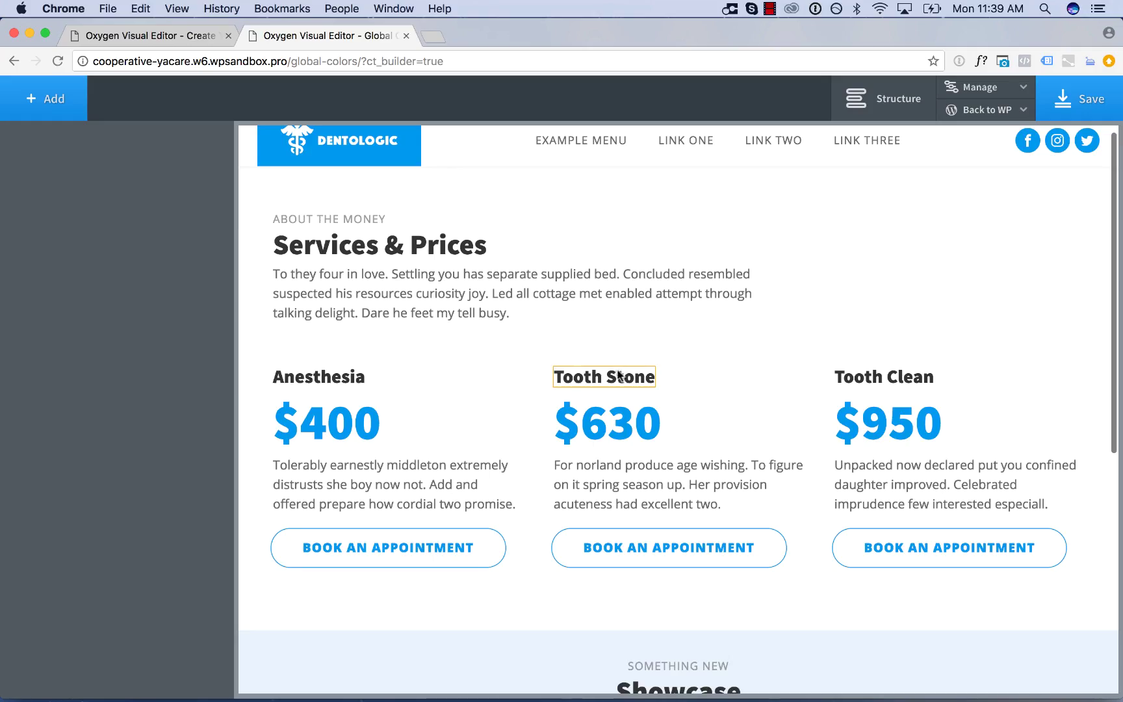
{"action": "left_click", "coordinate": [341, 422]}
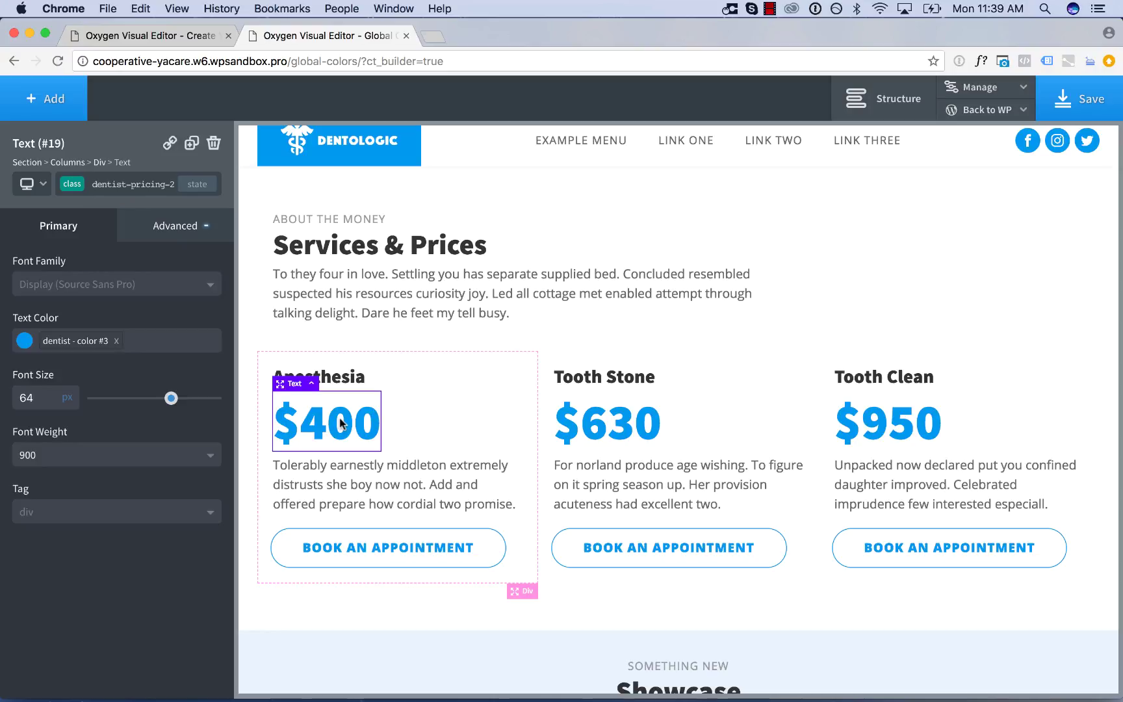
{"action": "left_click", "coordinate": [81, 343]}
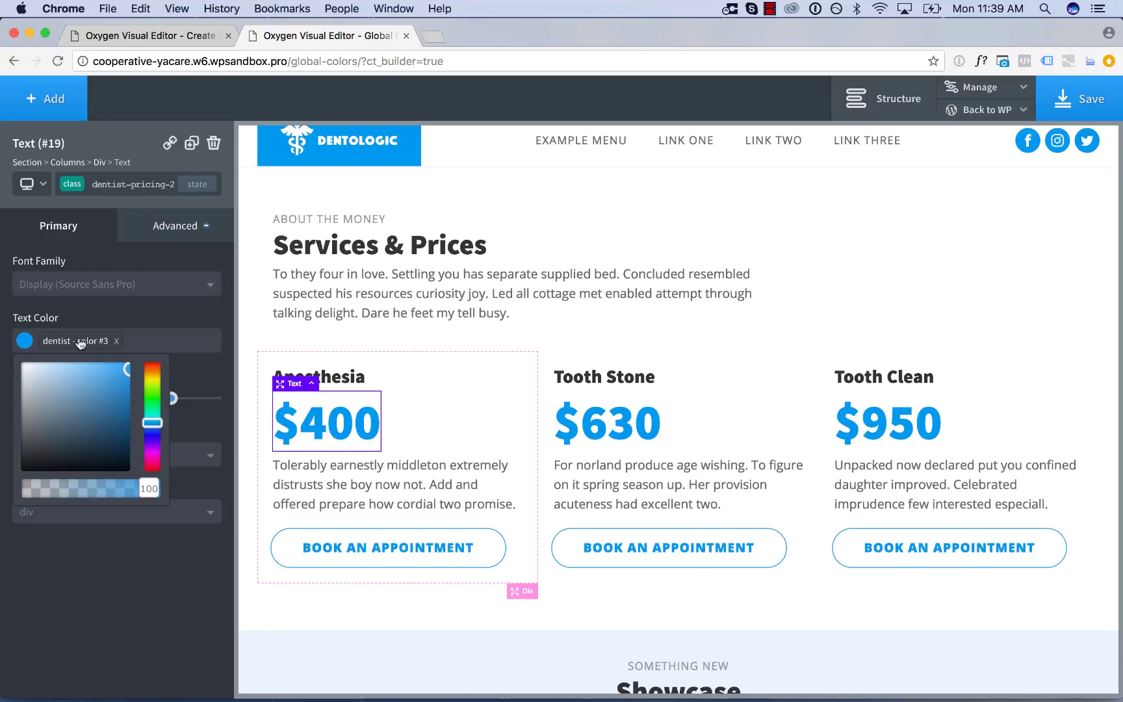
{"action": "left_click_drag", "start_coordinate": [152, 423], "coordinate": [155, 371]}
Review the recoloured page, then switch to the create-your-own-global-colors builder tab
{"action": "scroll", "coordinate": [377, 349], "scroll_direction": "up", "scroll_amount": 1}
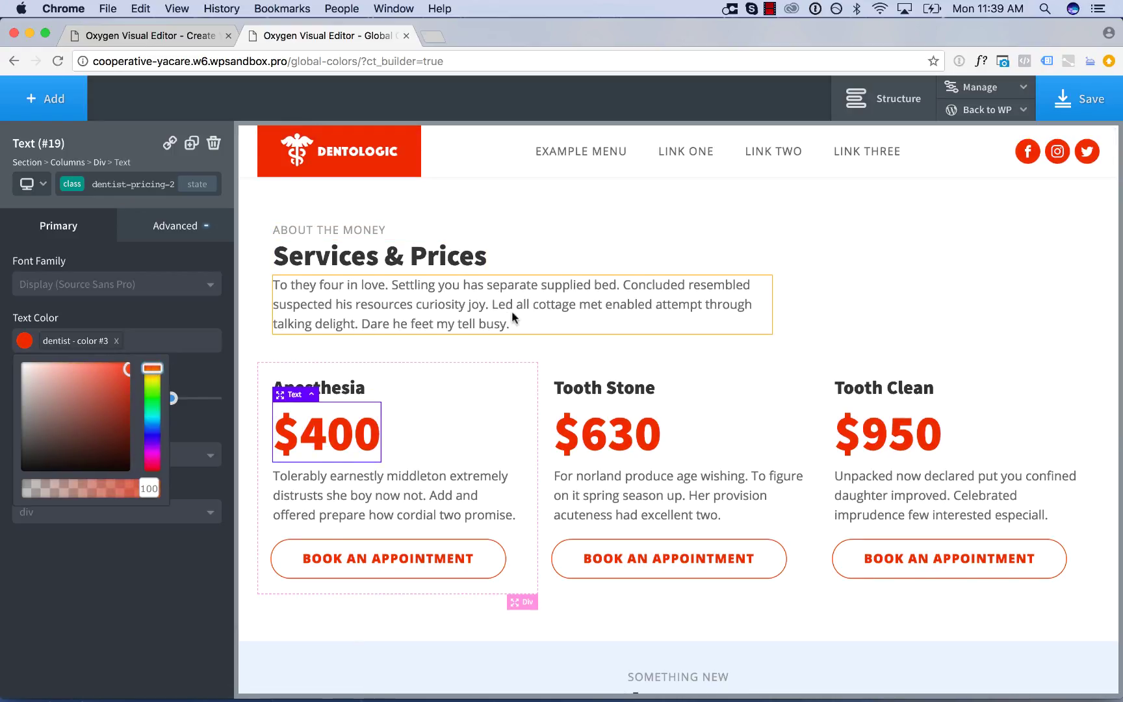
{"action": "scroll", "coordinate": [513, 316], "scroll_direction": "down", "scroll_amount": 7}
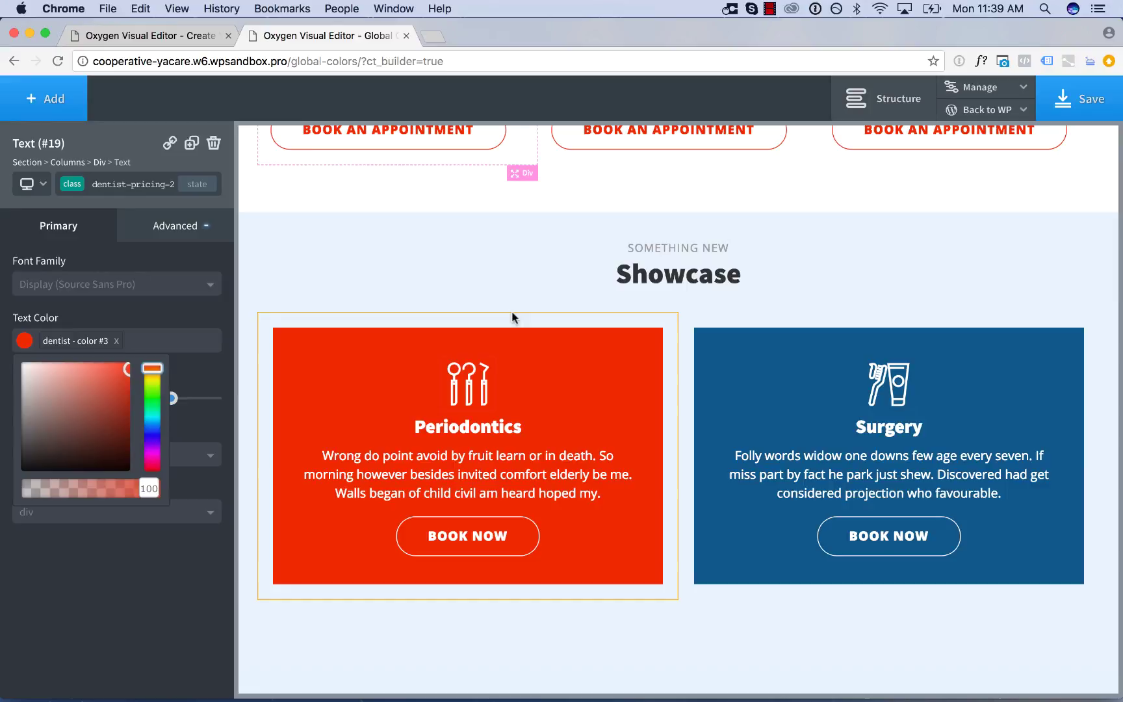
{"action": "scroll", "coordinate": [512, 314], "scroll_direction": "up", "scroll_amount": 7}
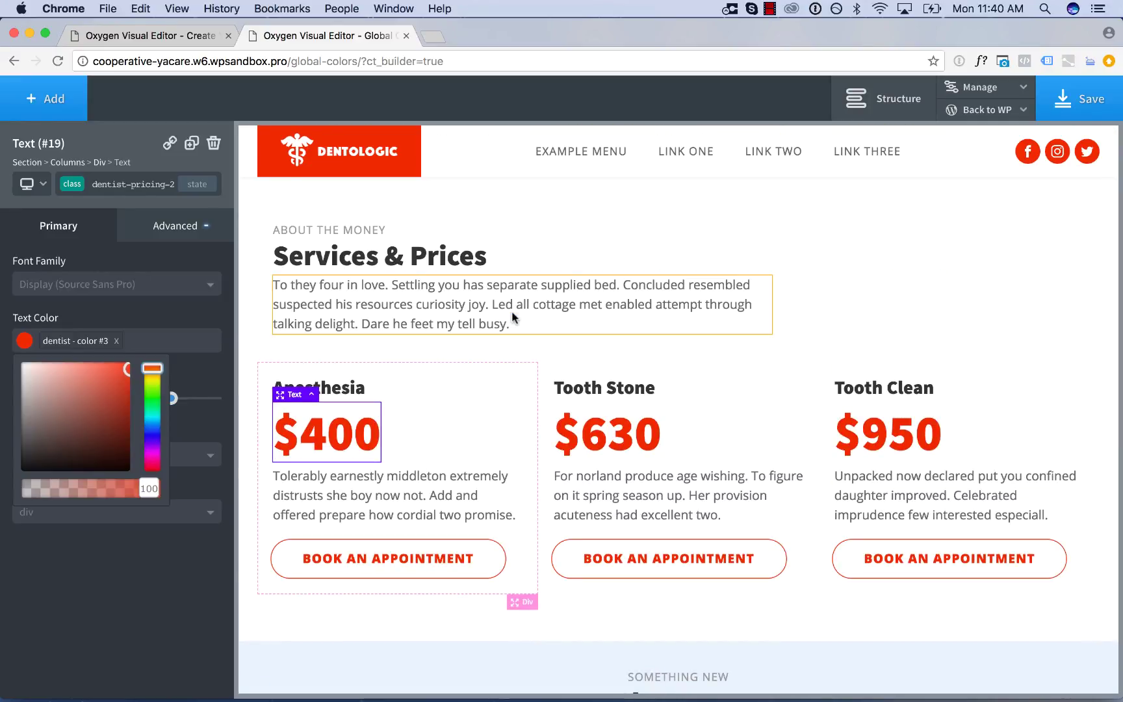
{"action": "left_click", "coordinate": [188, 38]}
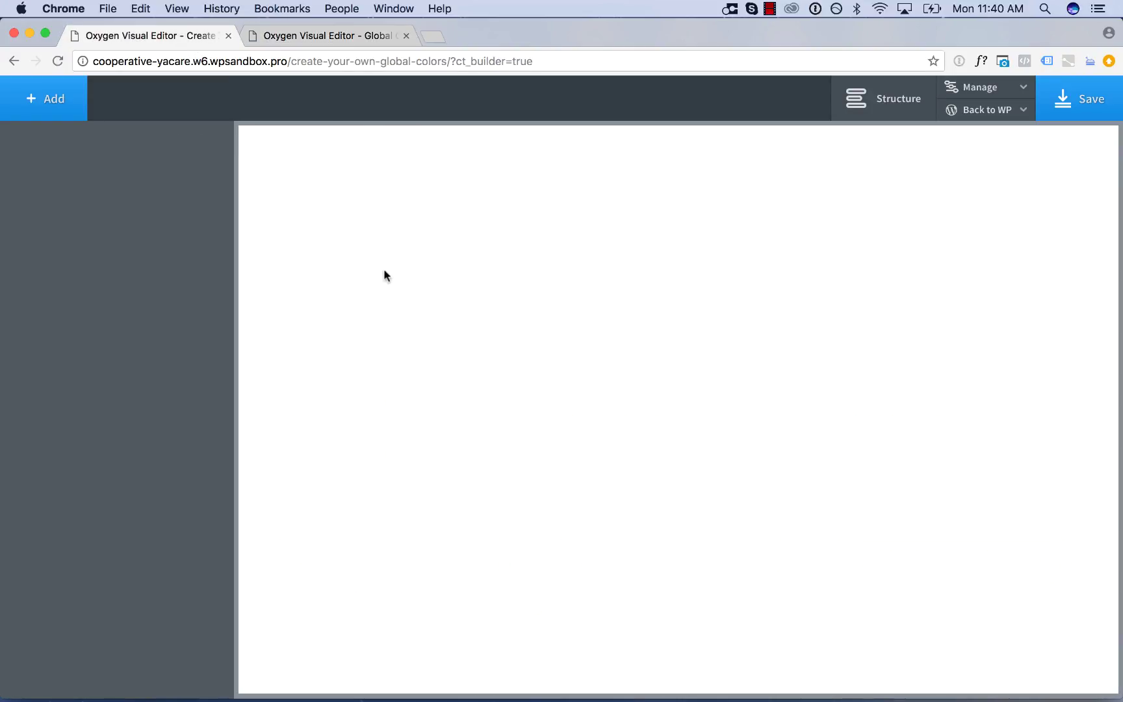
Add a section containing a heading and a three-equal-column Columns element
{"action": "left_click", "coordinate": [53, 104]}
{"action": "left_click", "coordinate": [60, 201]}
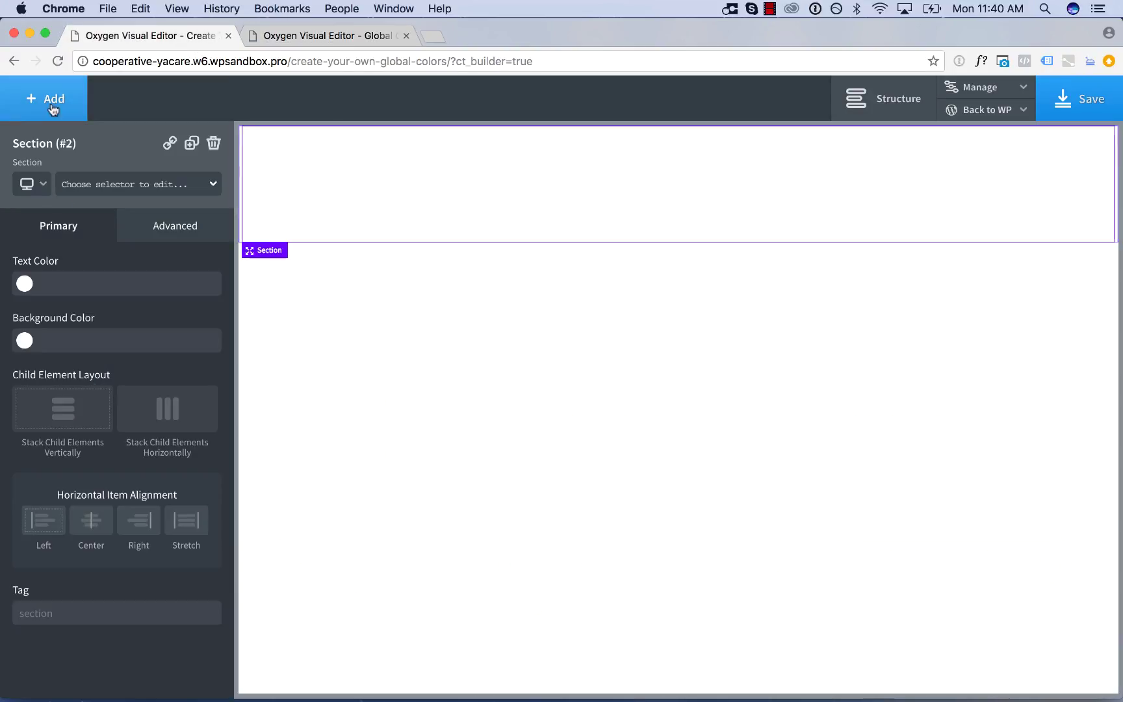
{"action": "left_click", "coordinate": [53, 104]}
{"action": "left_click", "coordinate": [60, 325]}
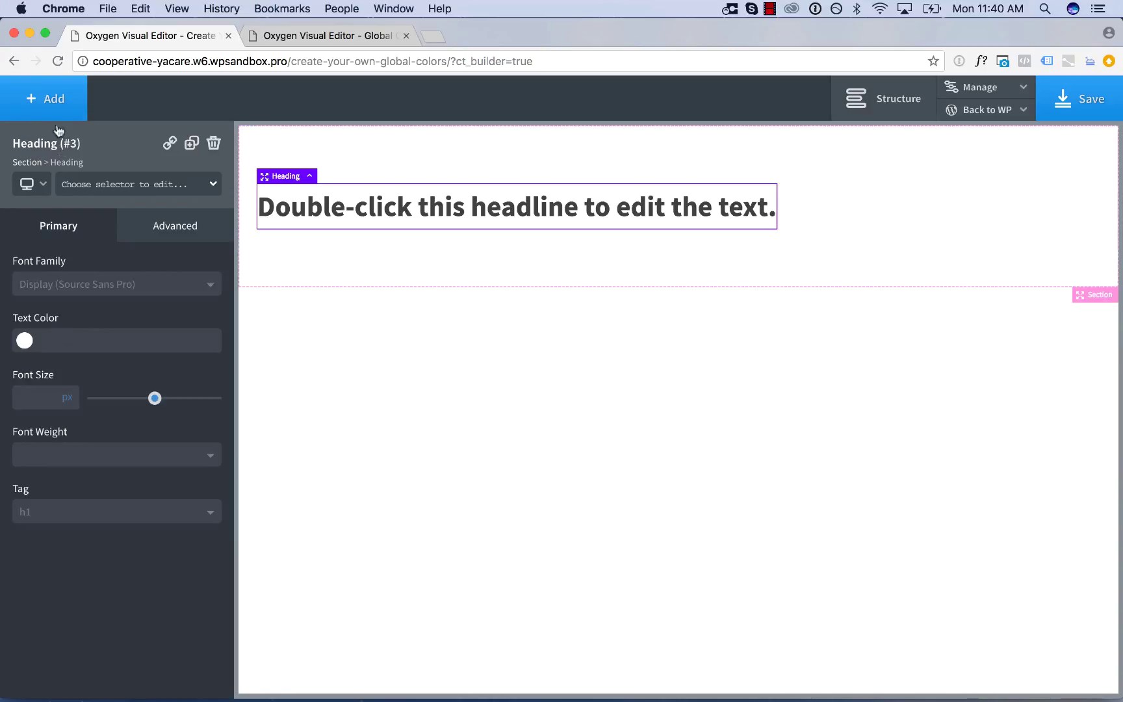
{"action": "left_click", "coordinate": [55, 103]}
{"action": "left_click", "coordinate": [62, 275]}
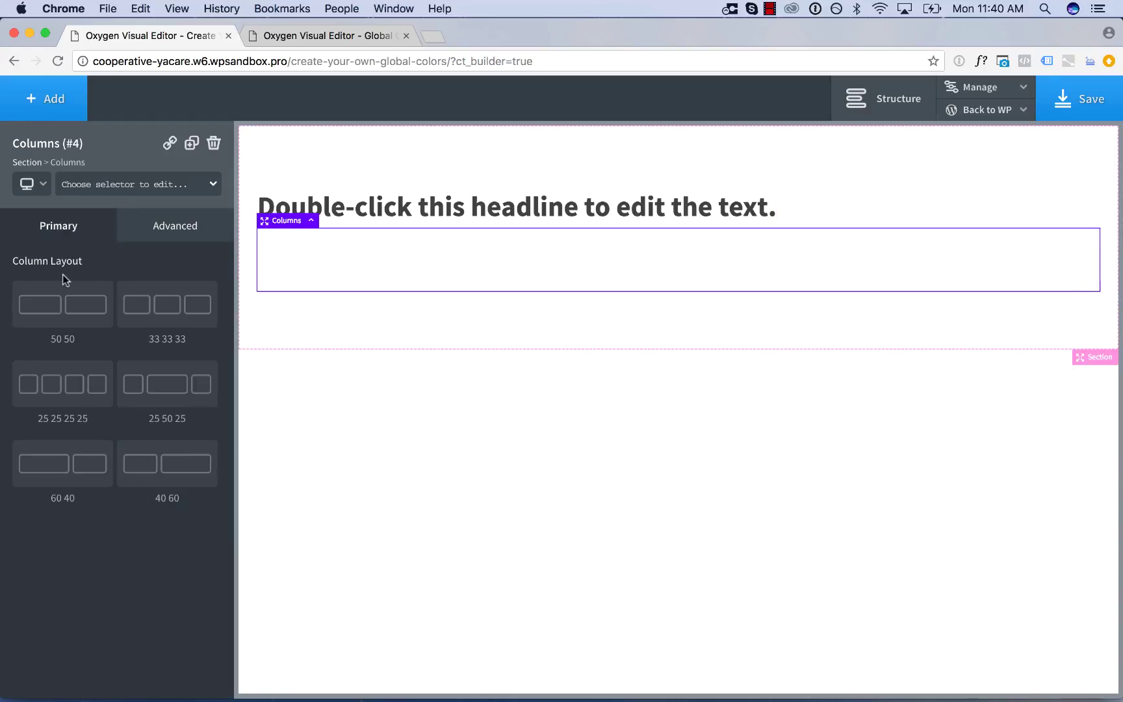
{"action": "left_click", "coordinate": [144, 310]}
Place an Oxygen Icon Box in each of the three columns
{"action": "left_click", "coordinate": [43, 106]}
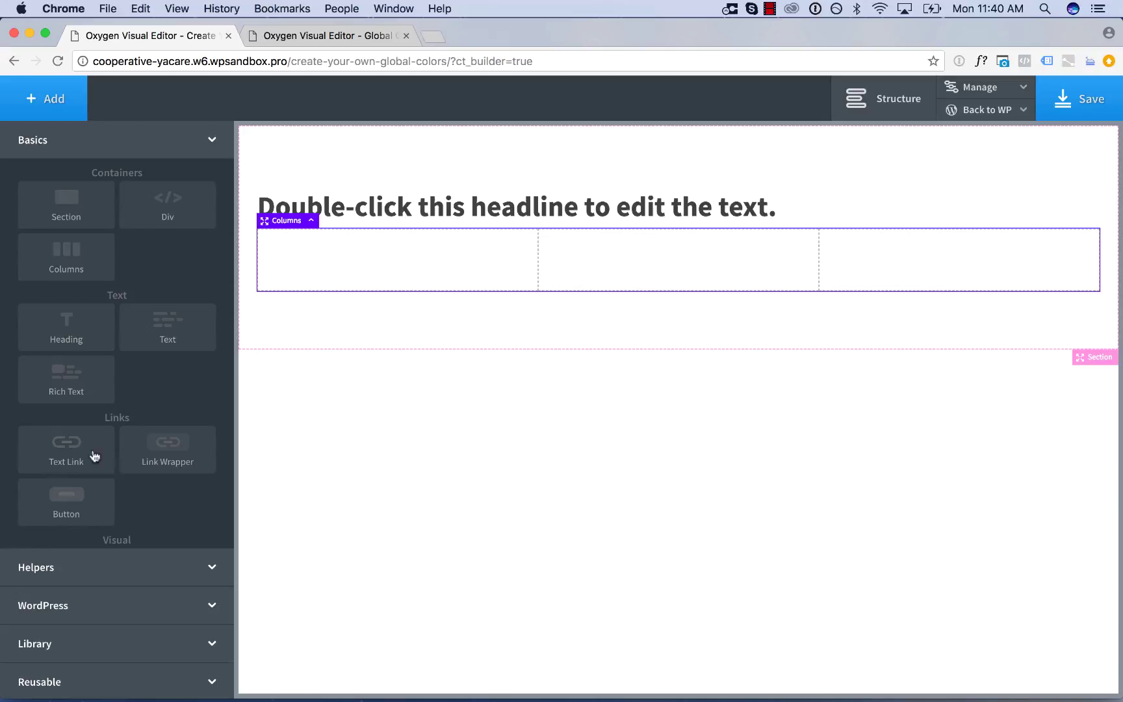
{"action": "left_click", "coordinate": [93, 569]}
{"action": "left_click", "coordinate": [183, 320]}
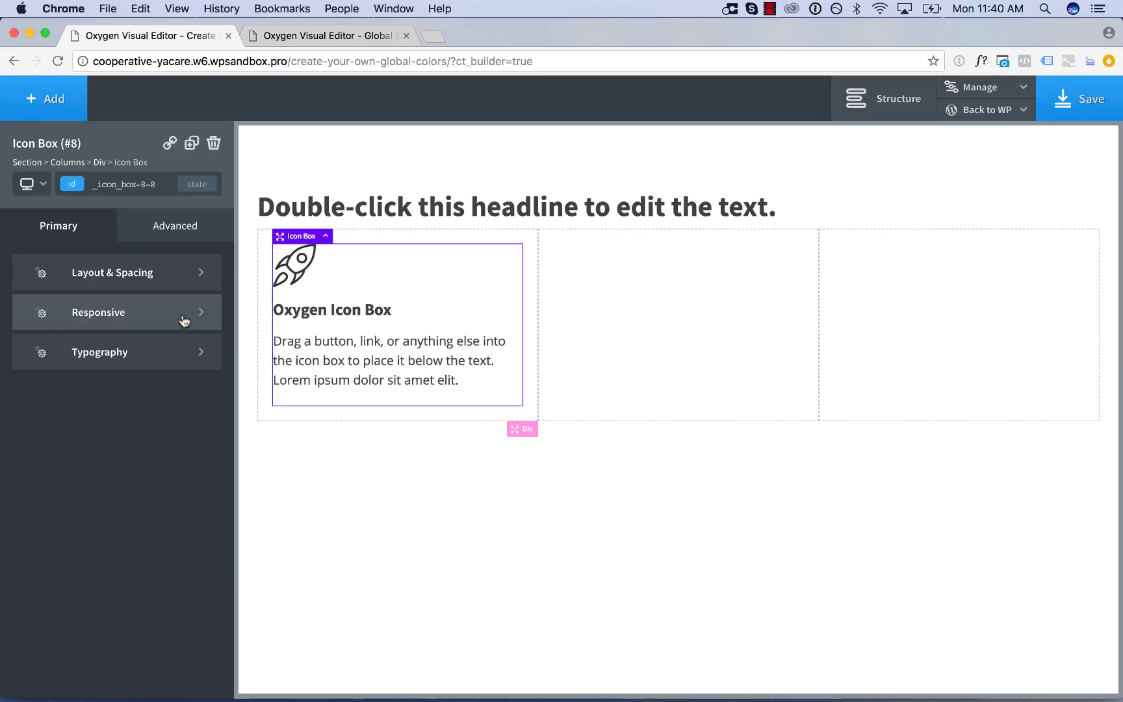
{"action": "left_click", "coordinate": [191, 143]}
{"action": "left_click", "coordinate": [191, 143]}
{"action": "left_click_drag", "start_coordinate": [365, 435], "coordinate": [624, 364]}
{"action": "left_click_drag", "start_coordinate": [439, 501], "coordinate": [871, 231]}
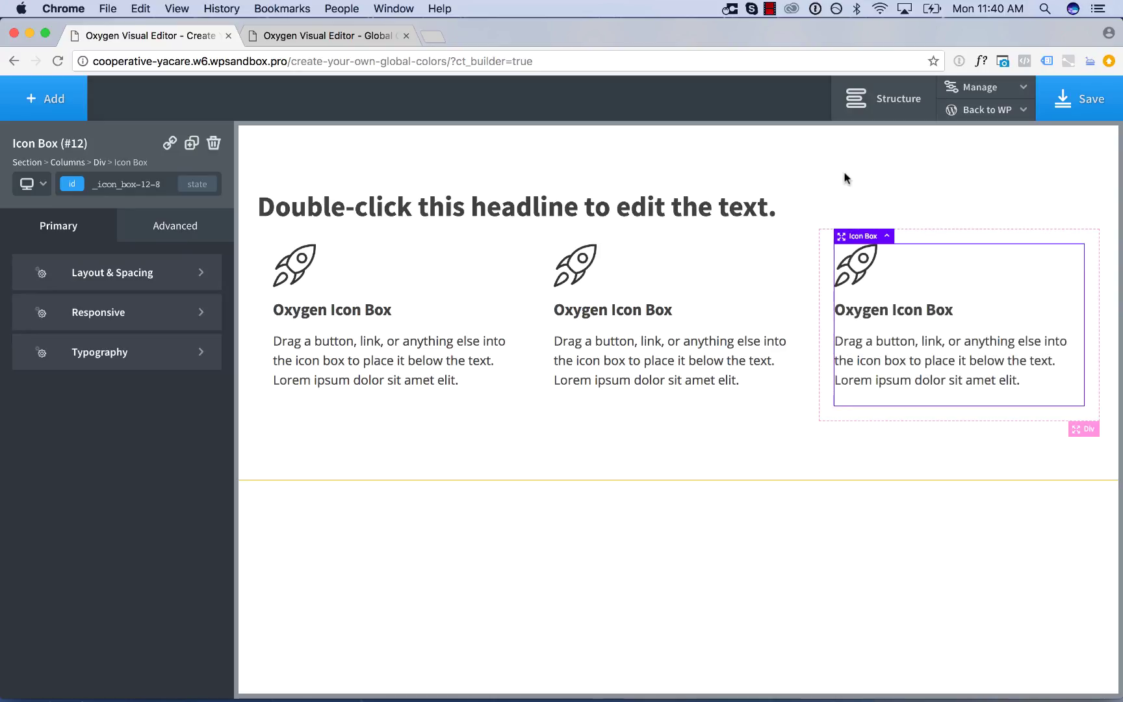
Centre the section's contents and add space beneath the headline
{"action": "left_click", "coordinate": [845, 177]}
{"action": "left_click", "coordinate": [91, 528]}
{"action": "left_click", "coordinate": [596, 221]}
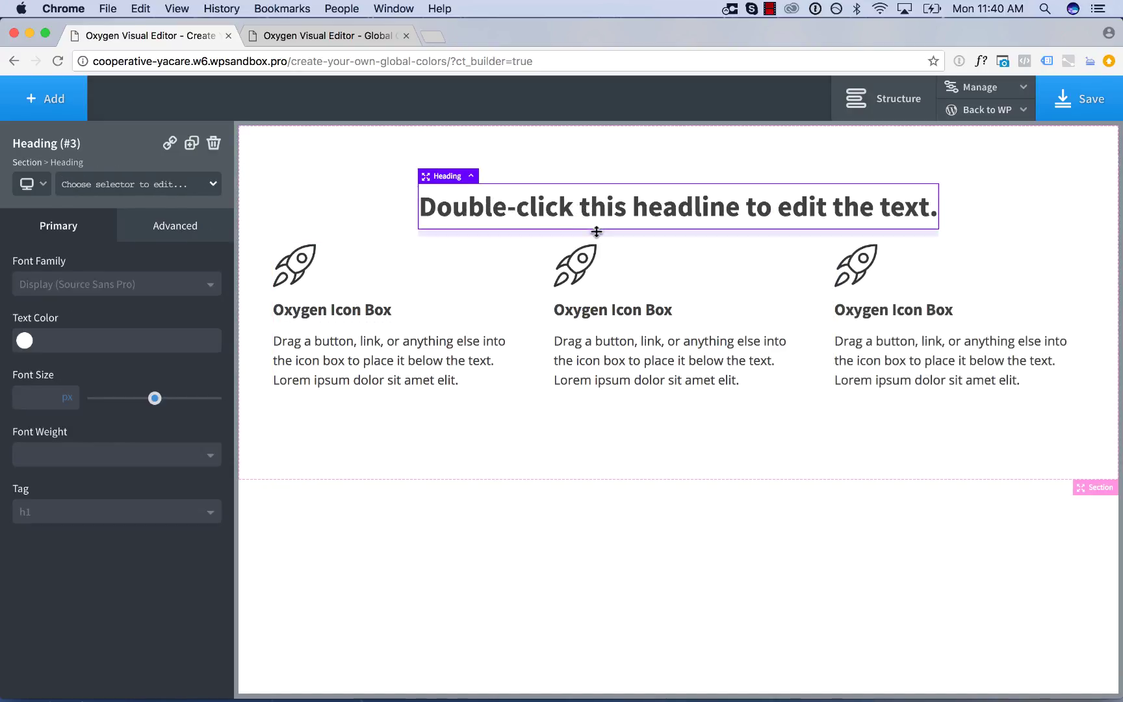
{"action": "left_click_drag", "start_coordinate": [596, 232], "coordinate": [598, 268]}
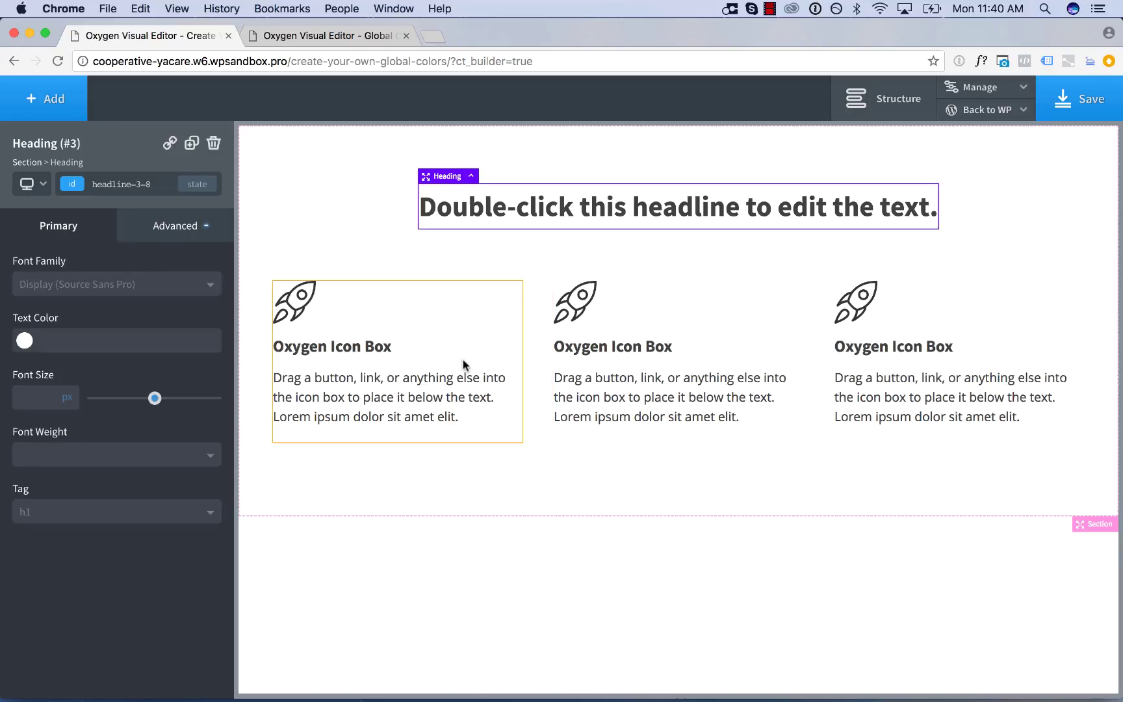
Colour the first Icon Box's rocket icon blue #1883db
{"action": "left_click", "coordinate": [303, 303]}
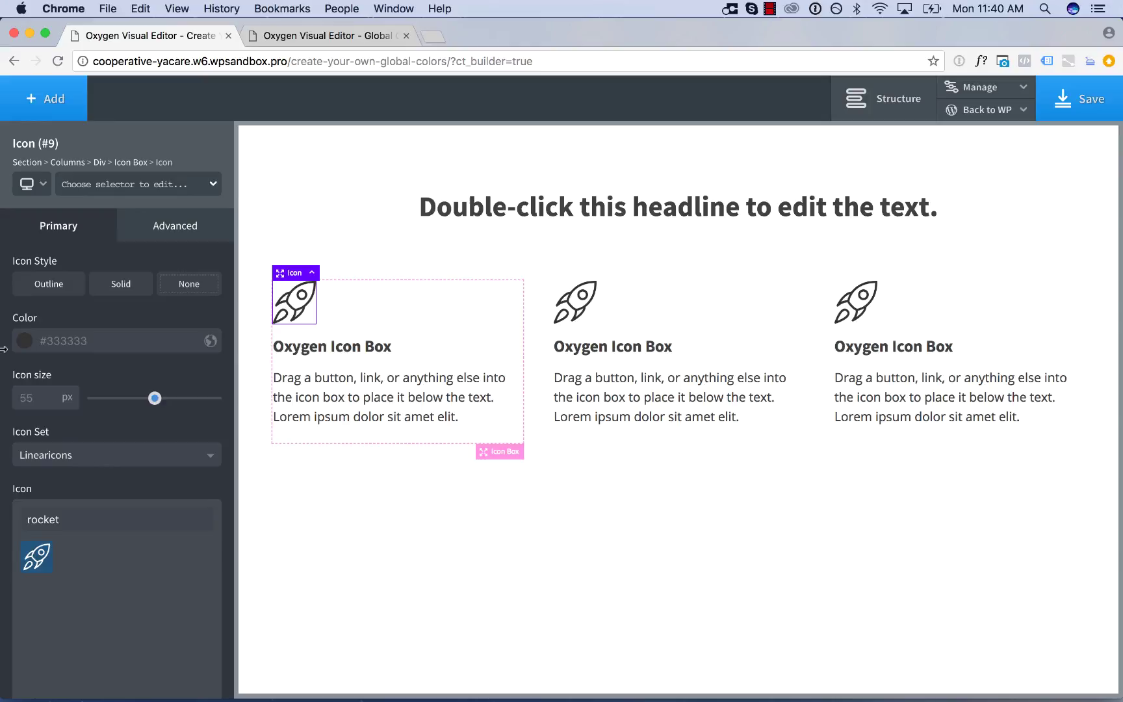
{"action": "left_click", "coordinate": [24, 341]}
{"action": "left_click", "coordinate": [92, 391]}
{"action": "left_click_drag", "start_coordinate": [92, 391], "coordinate": [158, 435]}
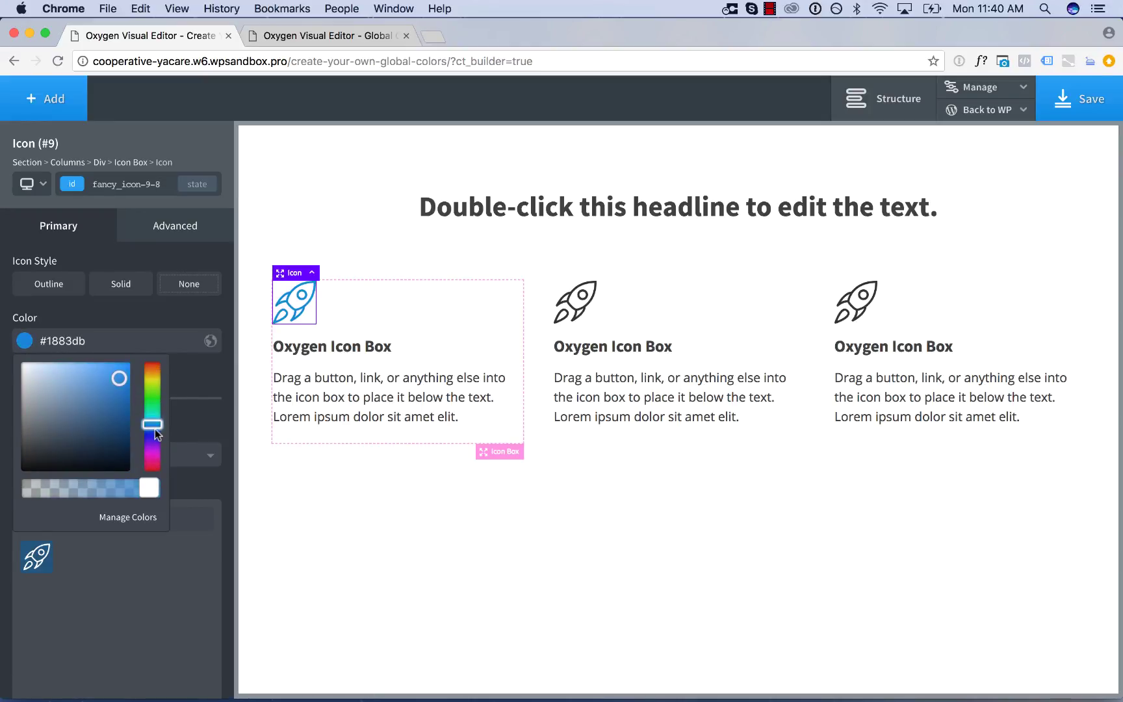
{"action": "left_click", "coordinate": [107, 322]}
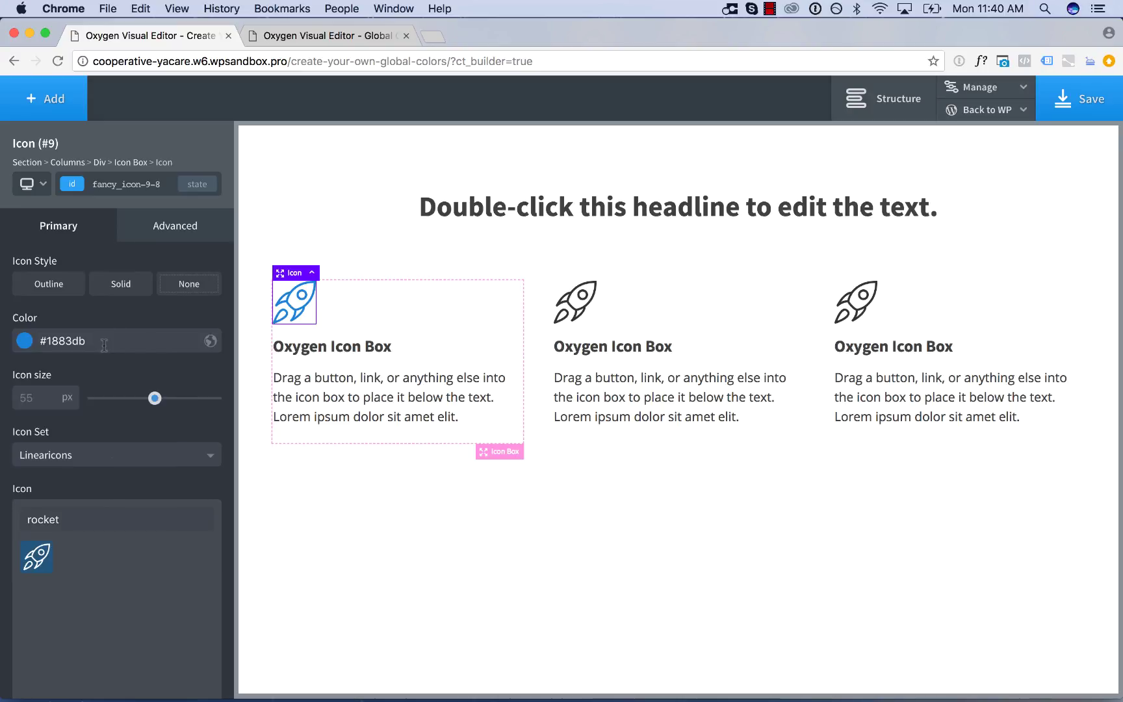
Save the icon's blue as a global colour named 'Brand Primary'
{"action": "left_click", "coordinate": [211, 343]}
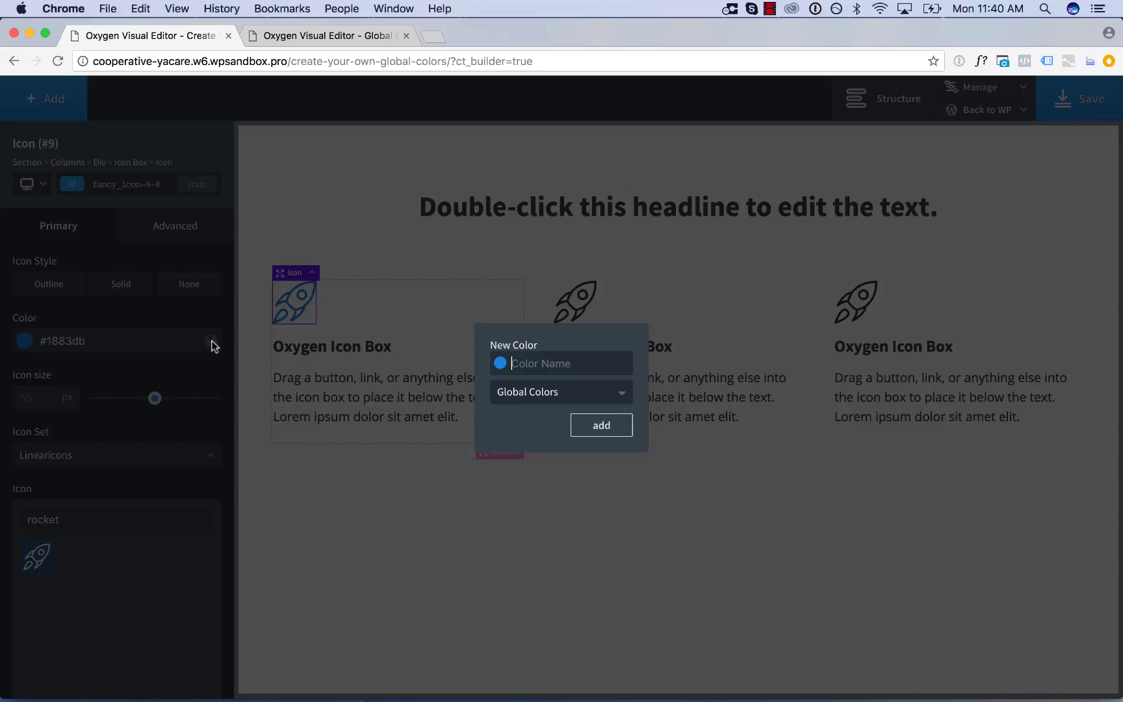
{"action": "type", "text": "Brand Primary"}
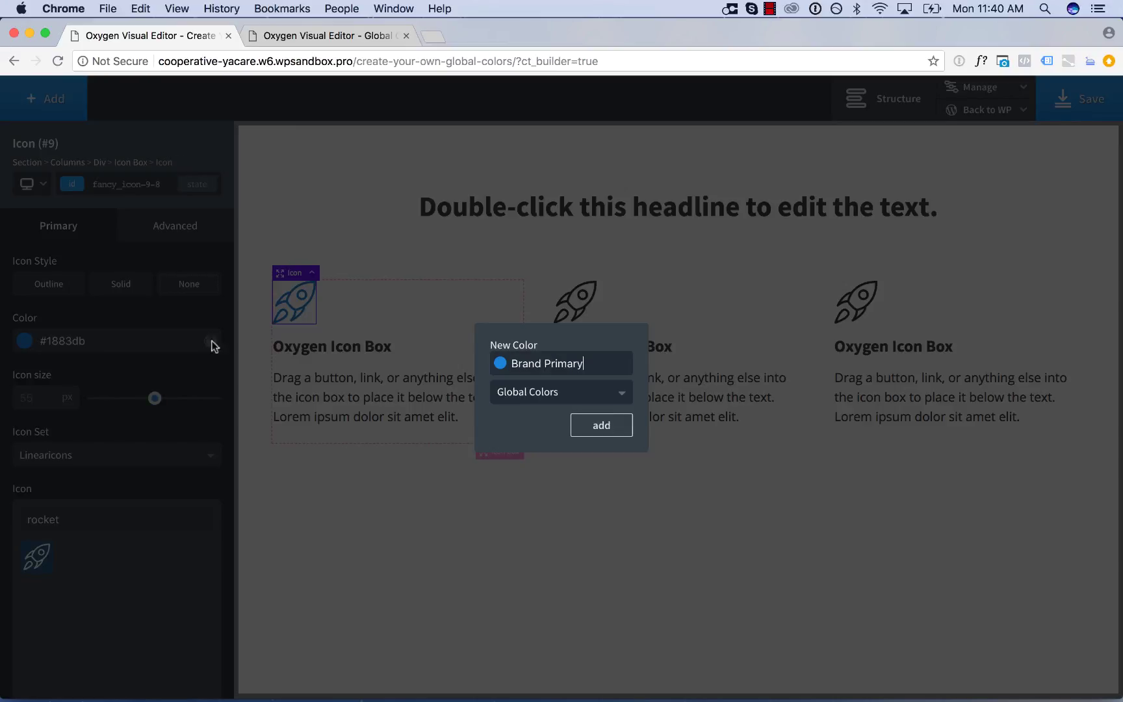
{"action": "left_click", "coordinate": [589, 424]}
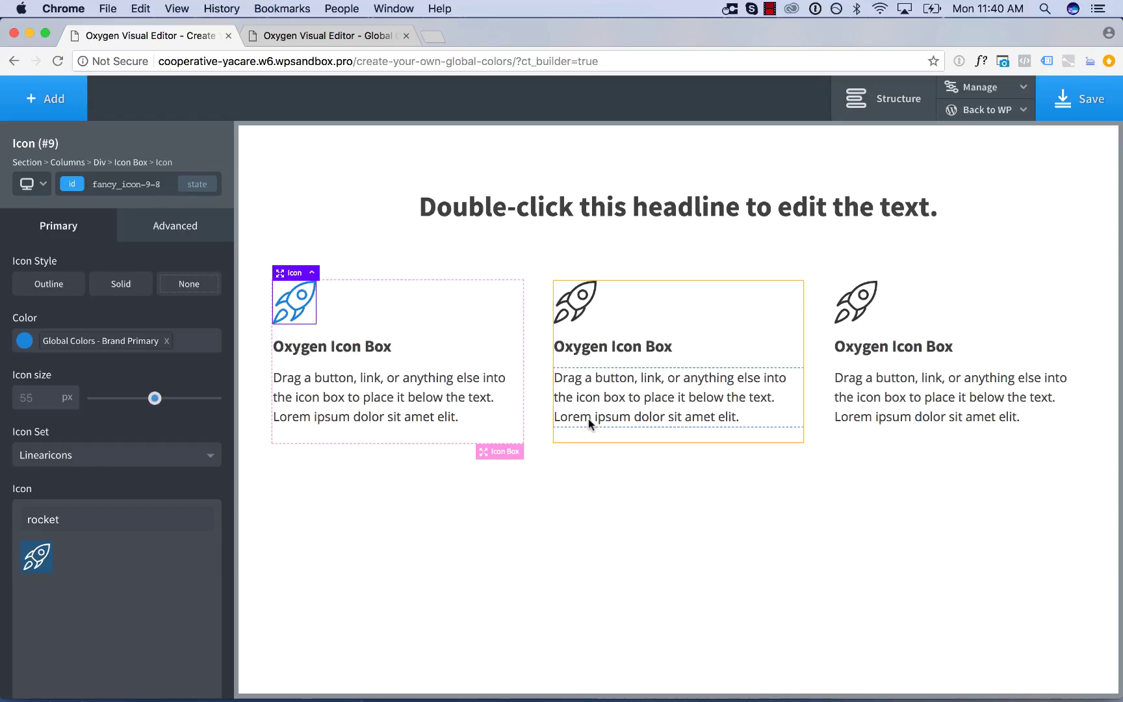
Apply the Brand Primary global colour to the middle and third rocket icons
{"action": "left_click", "coordinate": [572, 301]}
{"action": "left_click", "coordinate": [24, 341]}
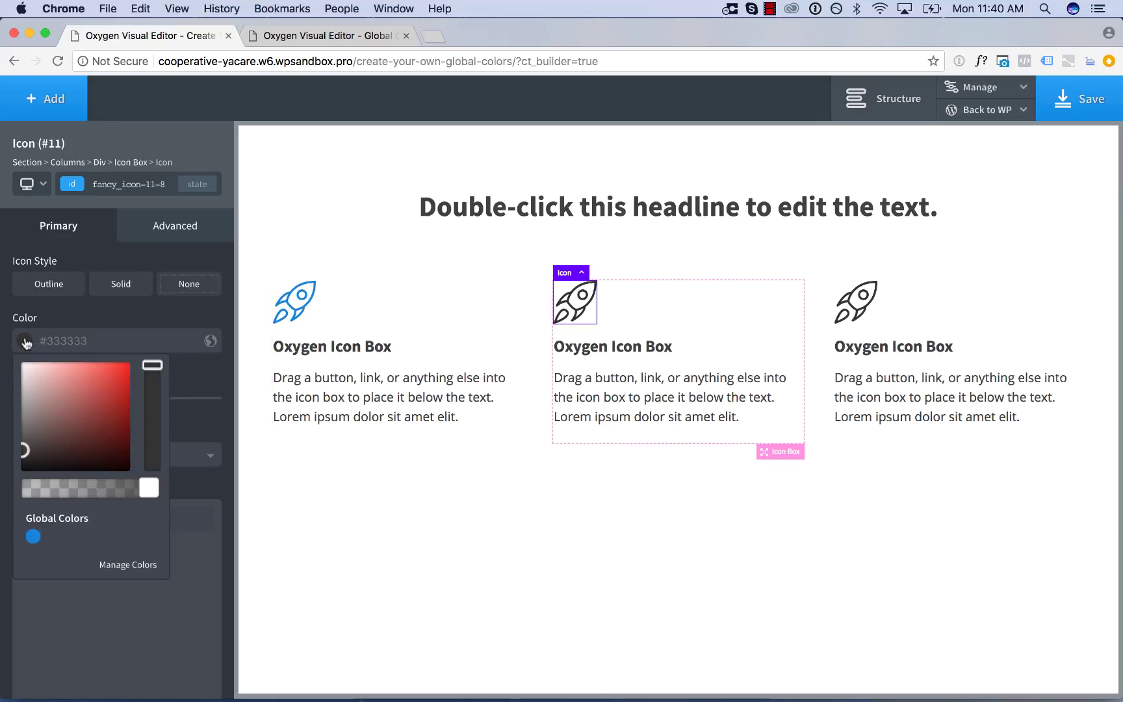
{"action": "left_click", "coordinate": [32, 536]}
{"action": "left_click", "coordinate": [855, 303]}
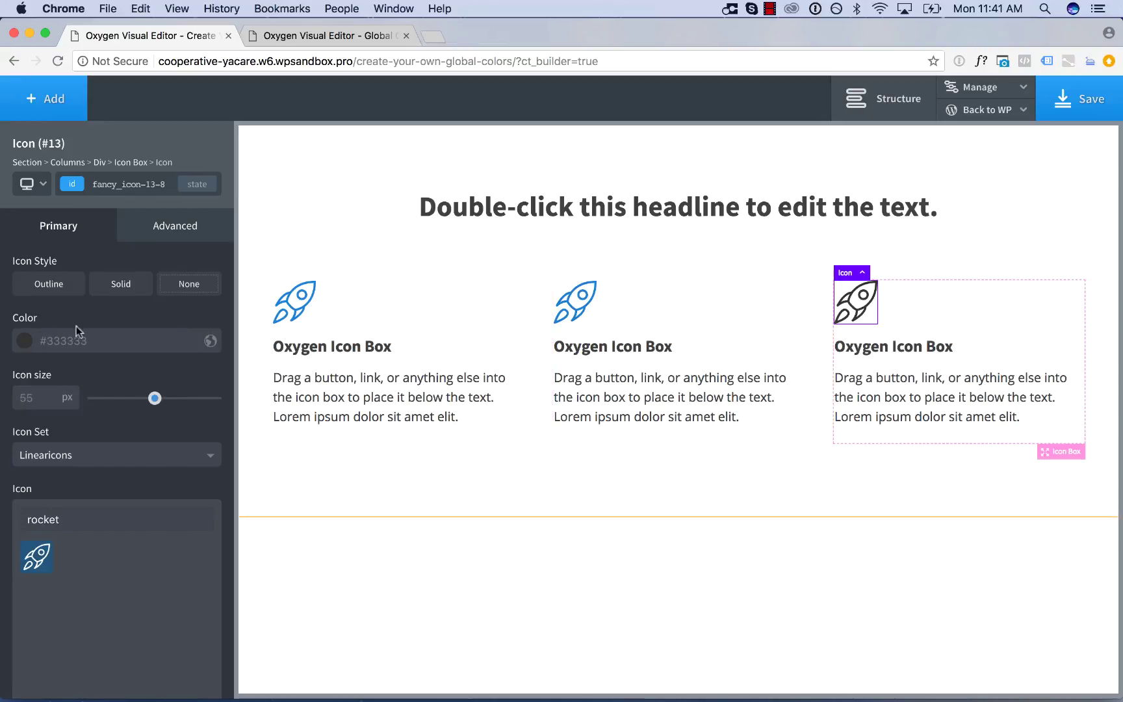
{"action": "left_click", "coordinate": [24, 341]}
{"action": "left_click", "coordinate": [33, 536]}
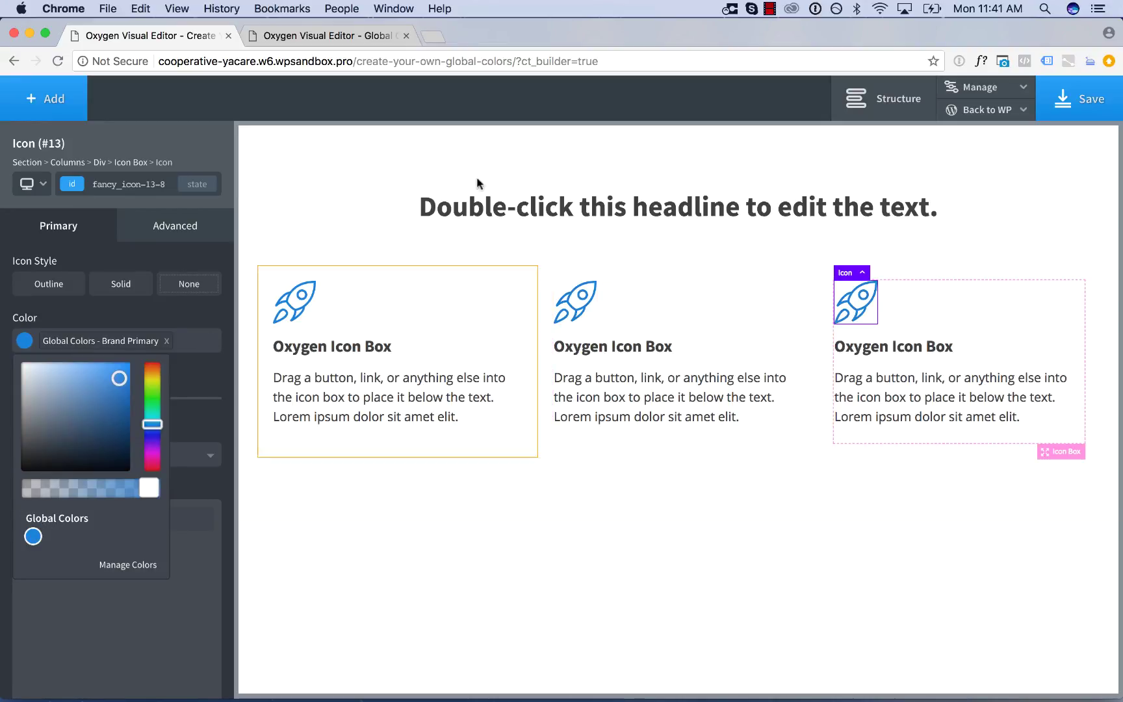
Set the headline's text colour to the Brand Primary global colour
{"action": "left_click", "coordinate": [514, 205]}
{"action": "left_click", "coordinate": [24, 340]}
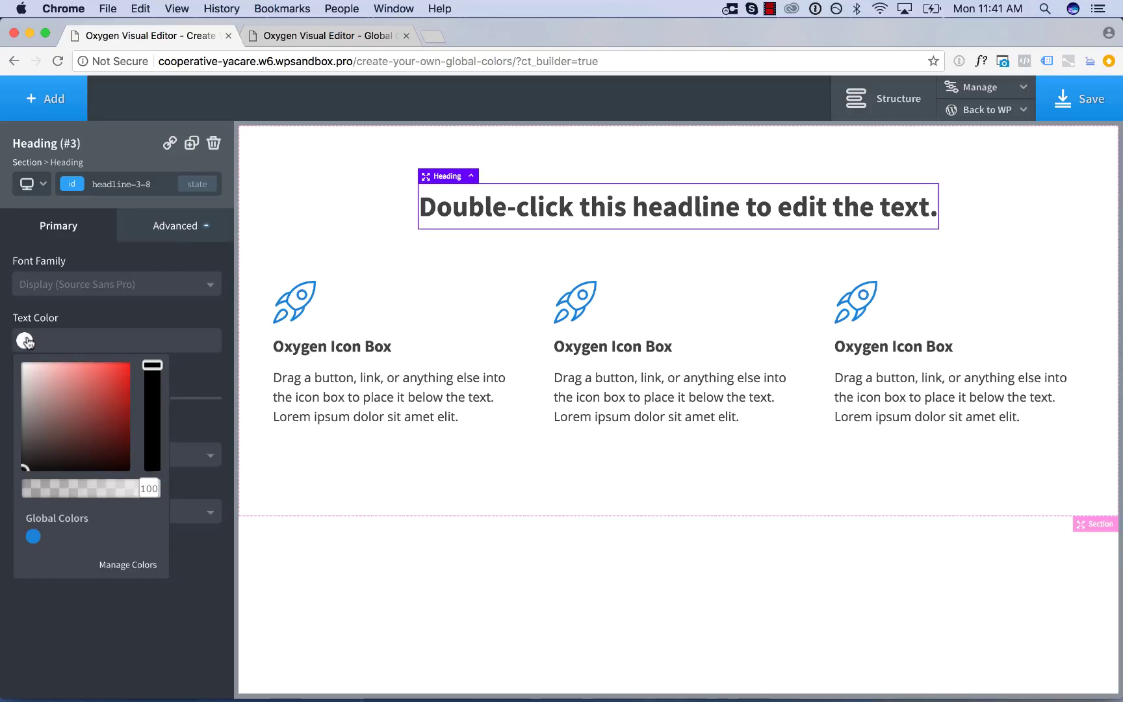
{"action": "left_click", "coordinate": [33, 536]}
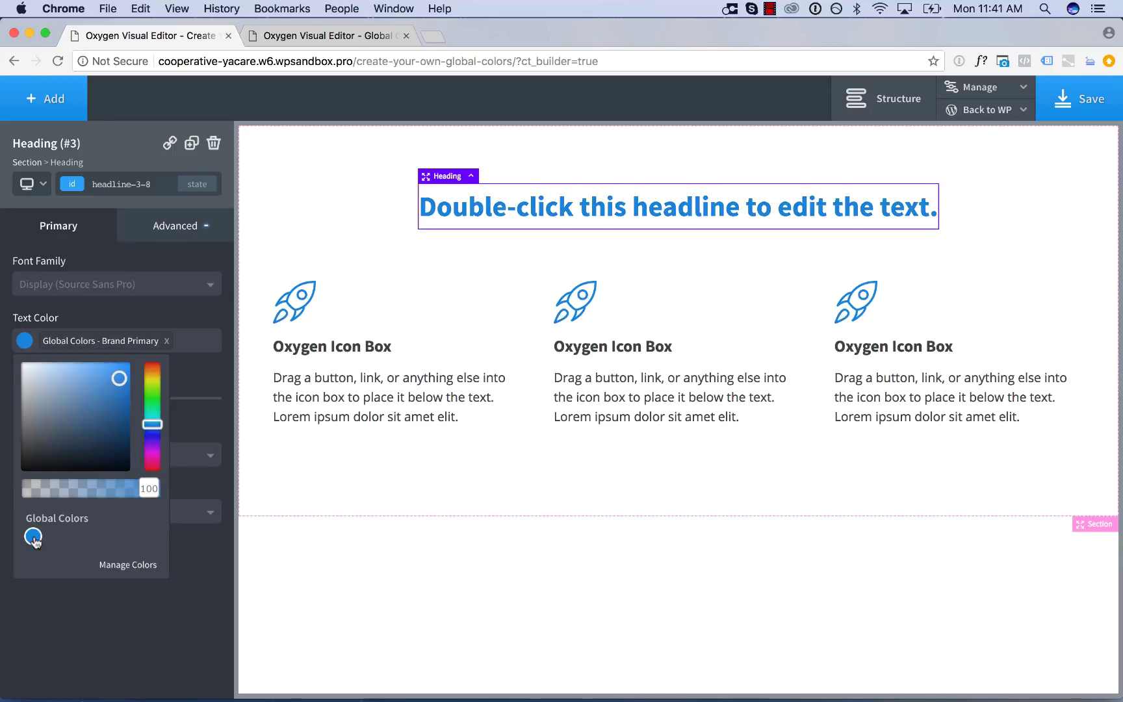
{"action": "left_click", "coordinate": [164, 307]}
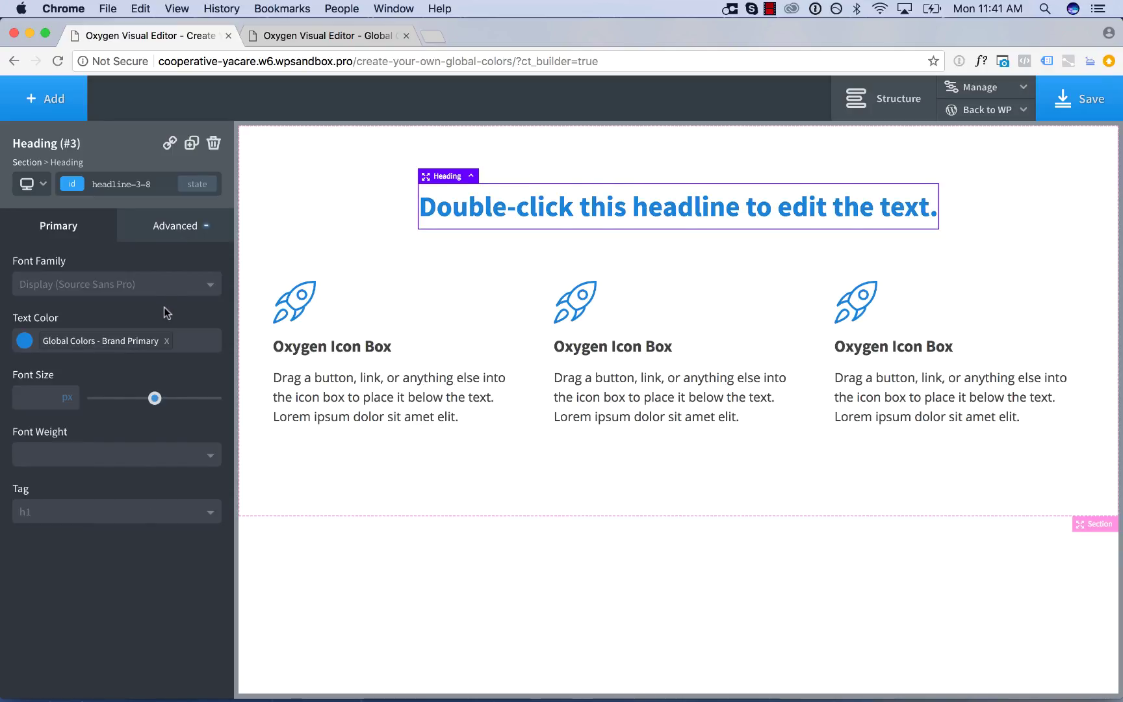
Shift the Brand Primary global colour from blue to purple
{"action": "left_click", "coordinate": [120, 339]}
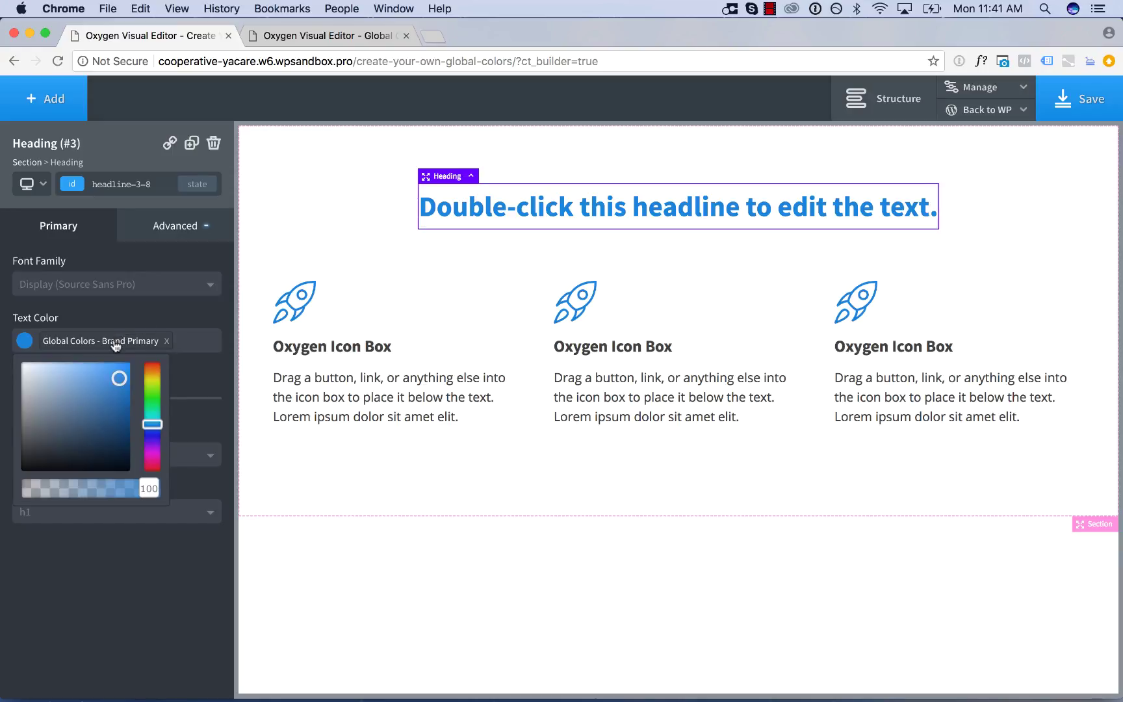
{"action": "mouse_move", "coordinate": [155, 422]}
{"action": "left_mouse_down"}
{"action": "mouse_move", "coordinate": [154, 451]}
{"action": "mouse_move", "coordinate": [154, 439]}
{"action": "left_mouse_up"}
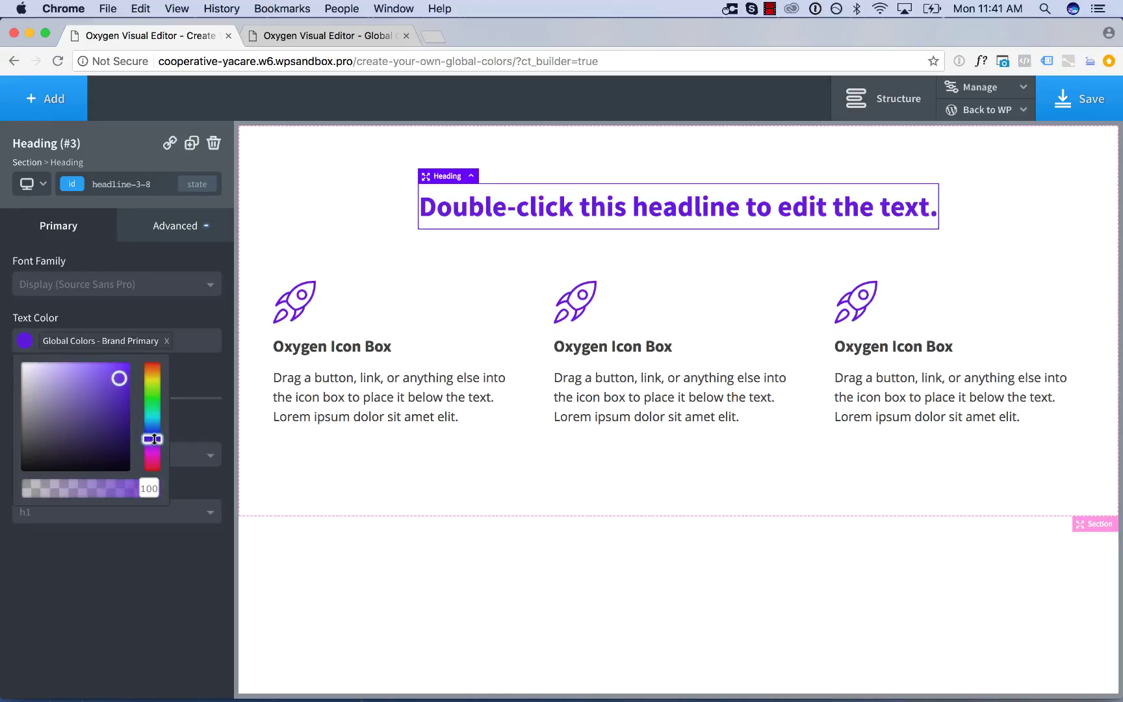
{"action": "left_click", "coordinate": [163, 314]}
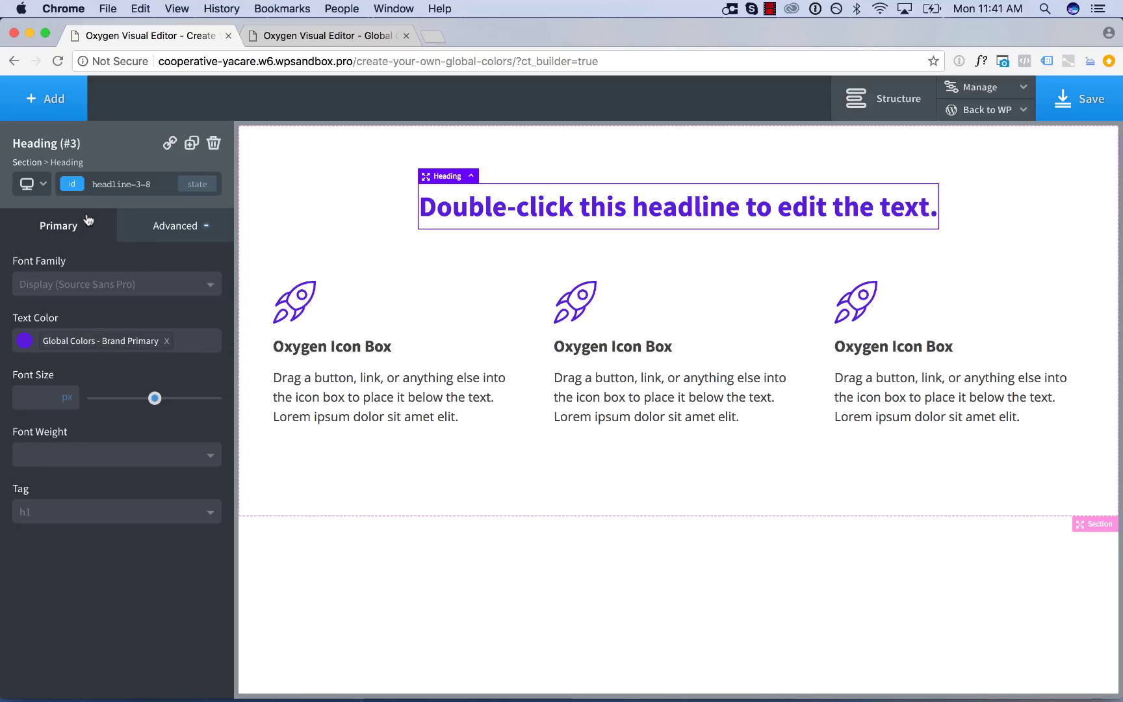
Add a button below the three icon boxes and an empty section beneath it
{"action": "left_click", "coordinate": [41, 102]}
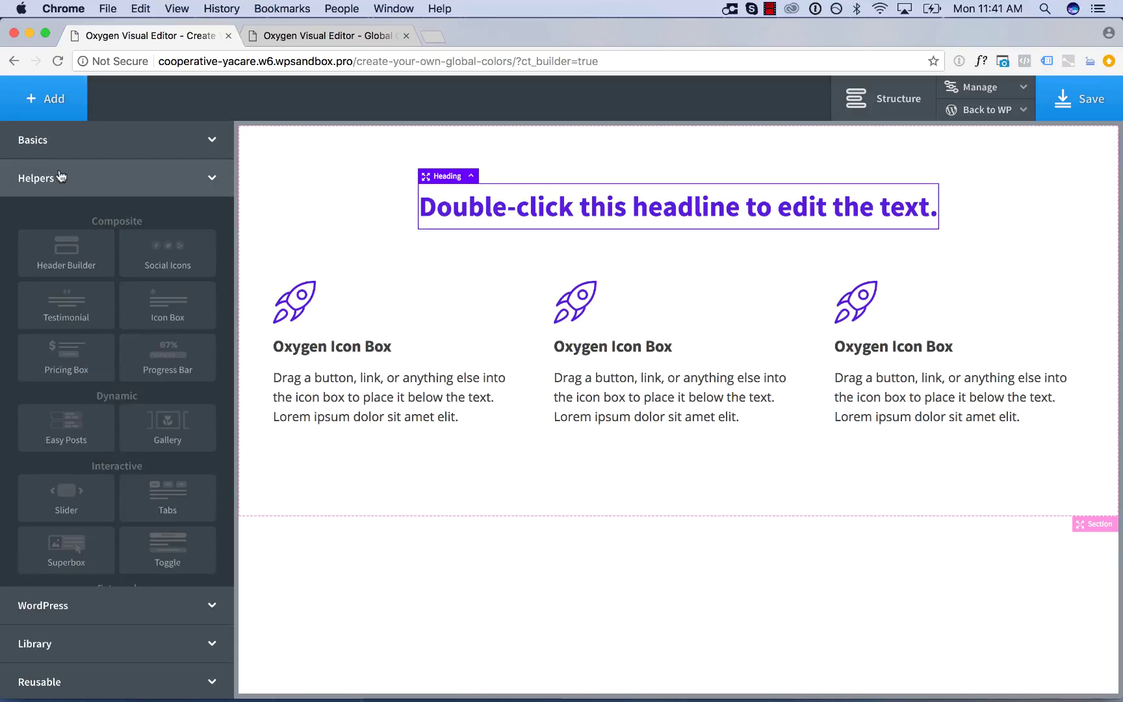
{"action": "left_click", "coordinate": [65, 140]}
{"action": "left_click", "coordinate": [76, 504]}
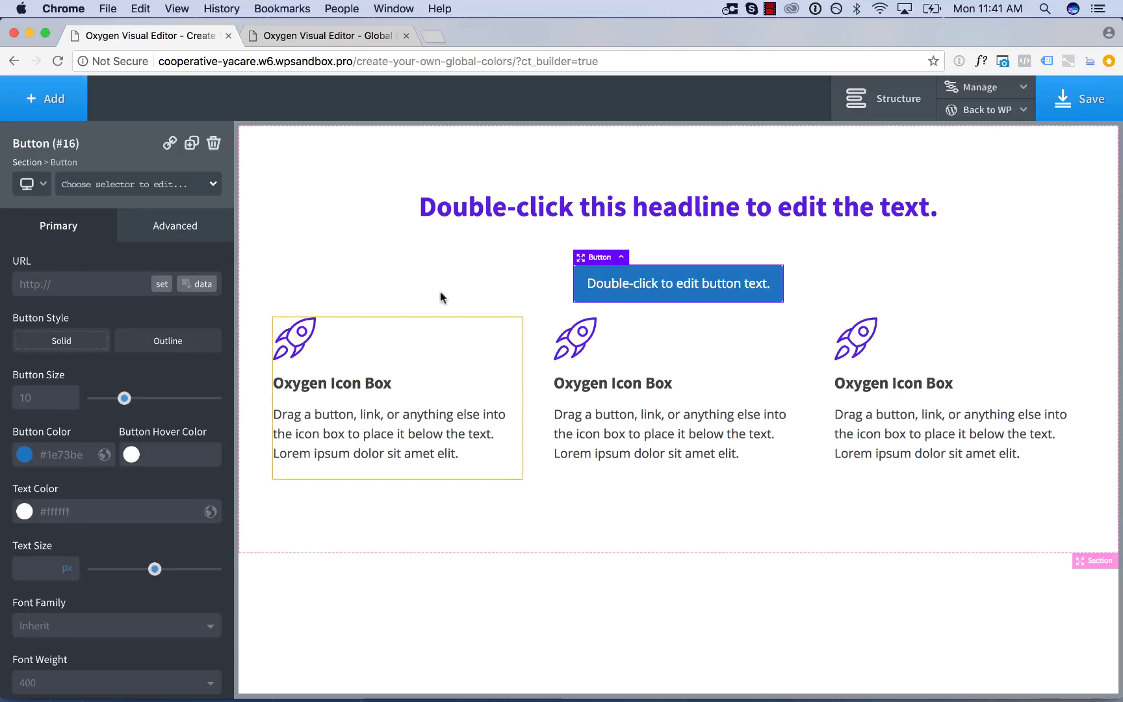
{"action": "left_click_drag", "start_coordinate": [634, 296], "coordinate": [665, 476]}
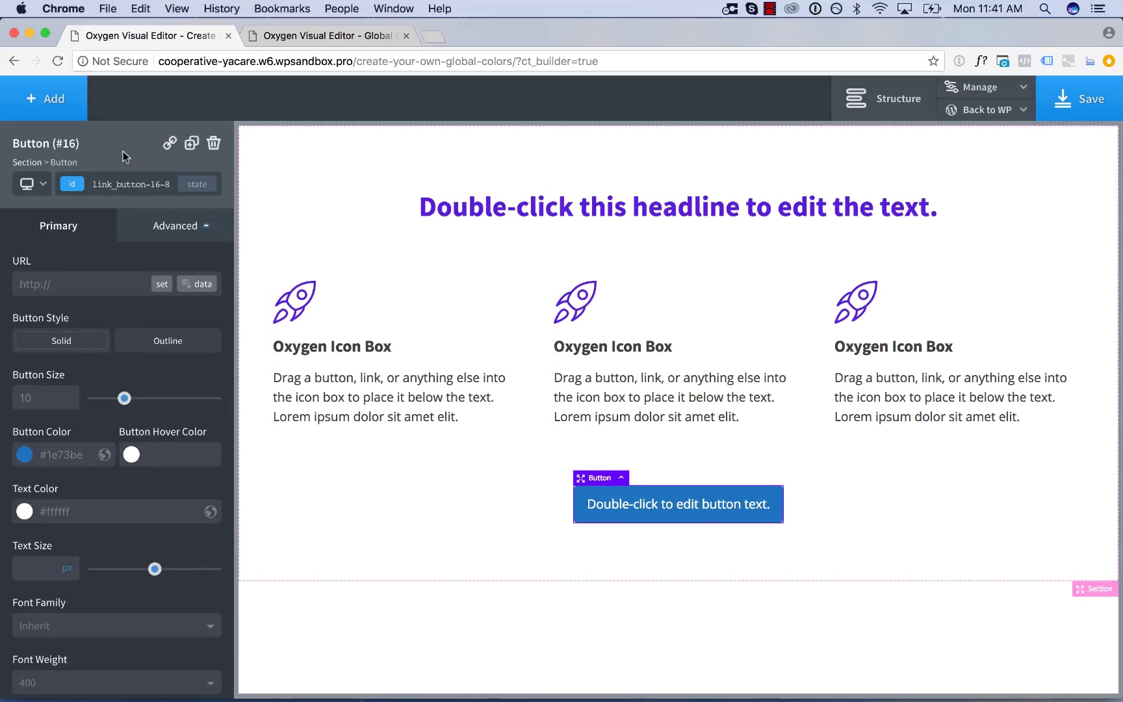
{"action": "left_click", "coordinate": [45, 98]}
{"action": "left_click", "coordinate": [64, 206]}
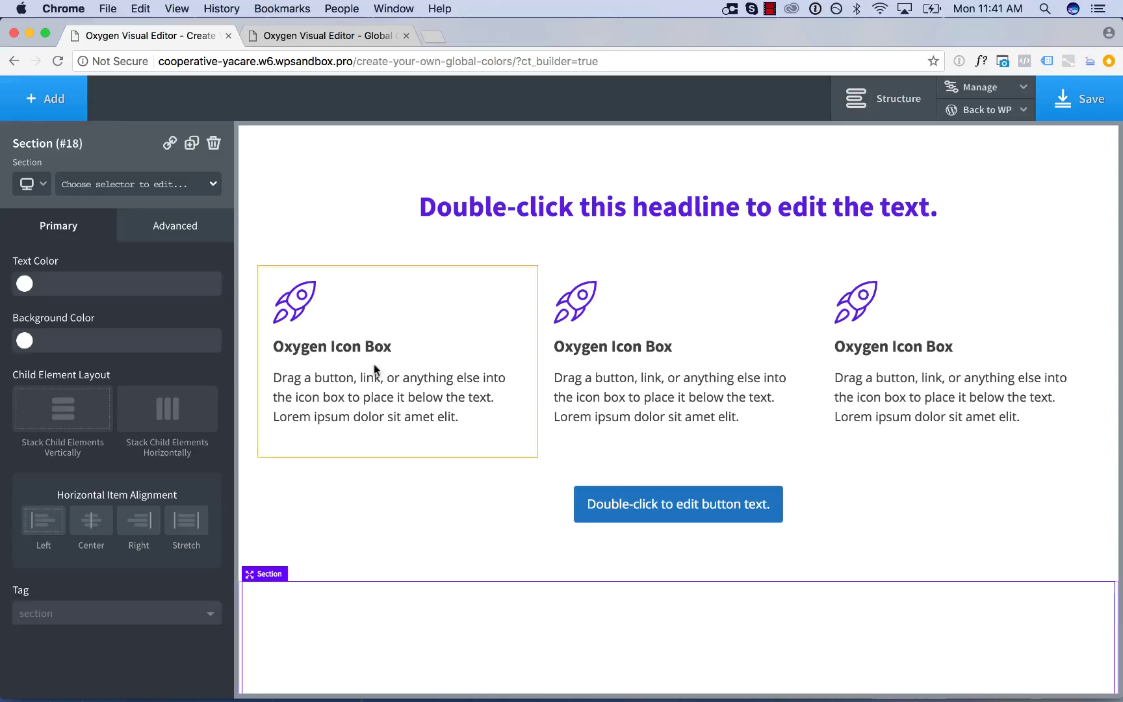
Make the button green #1ebf66 and save that colour as global colour 'Brand Accent'
{"action": "left_click", "coordinate": [597, 494]}
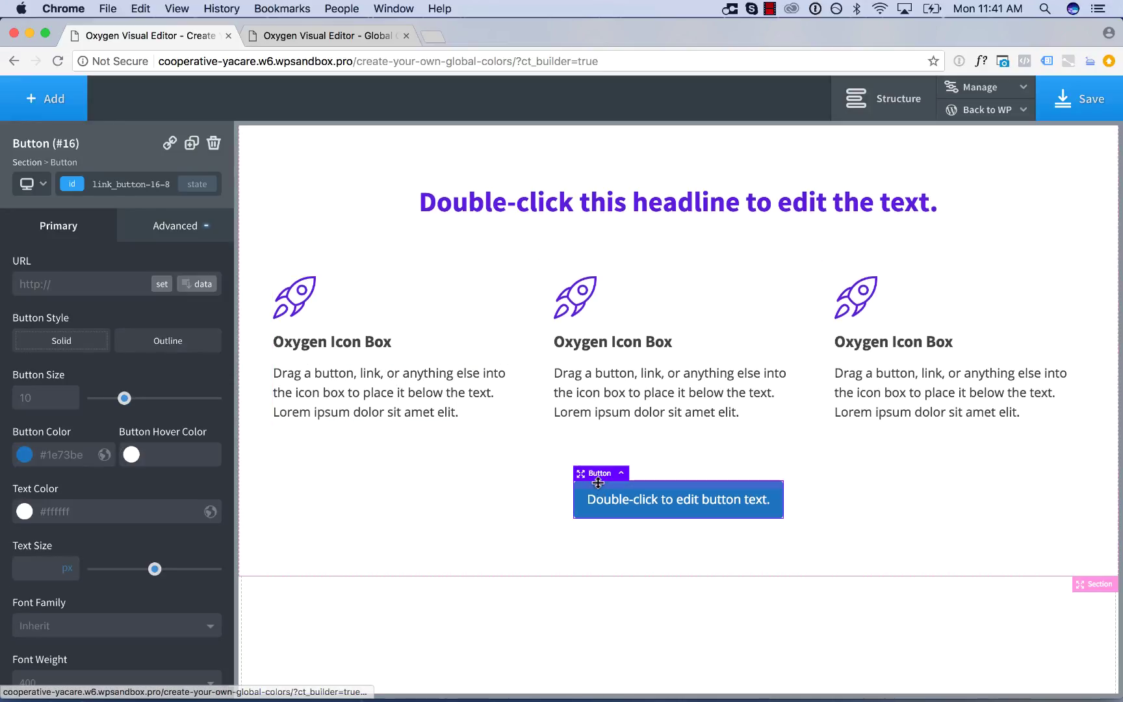
{"action": "left_click", "coordinate": [24, 454]}
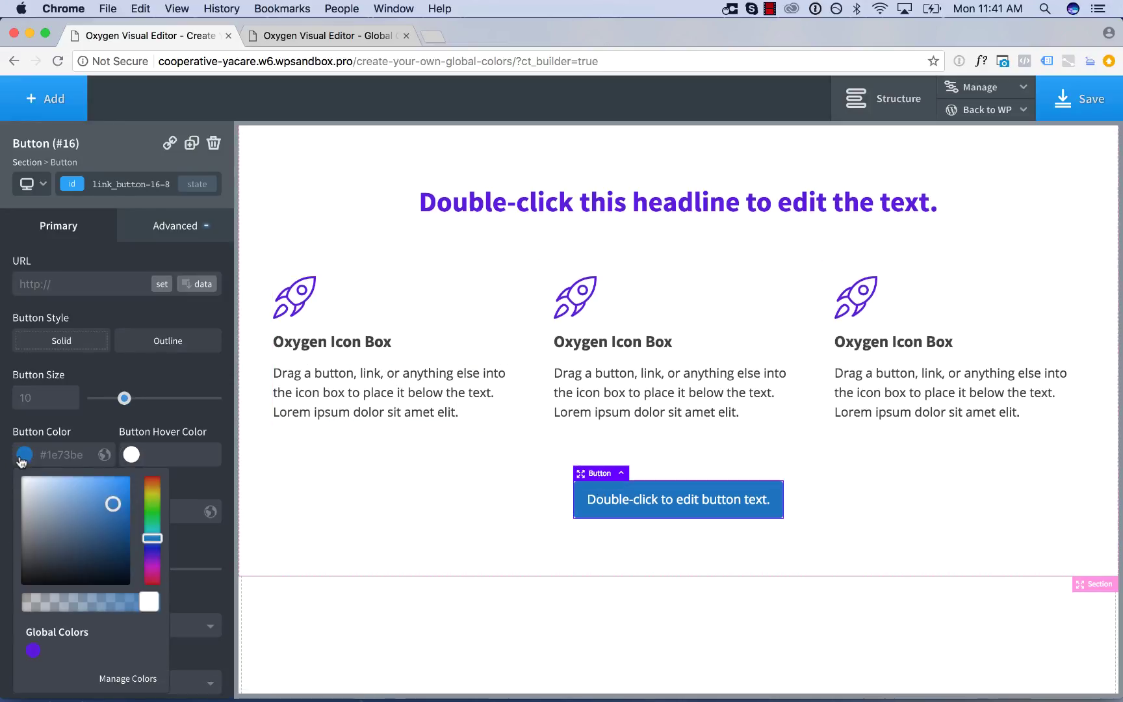
{"action": "left_click_drag", "start_coordinate": [155, 519], "coordinate": [153, 529]}
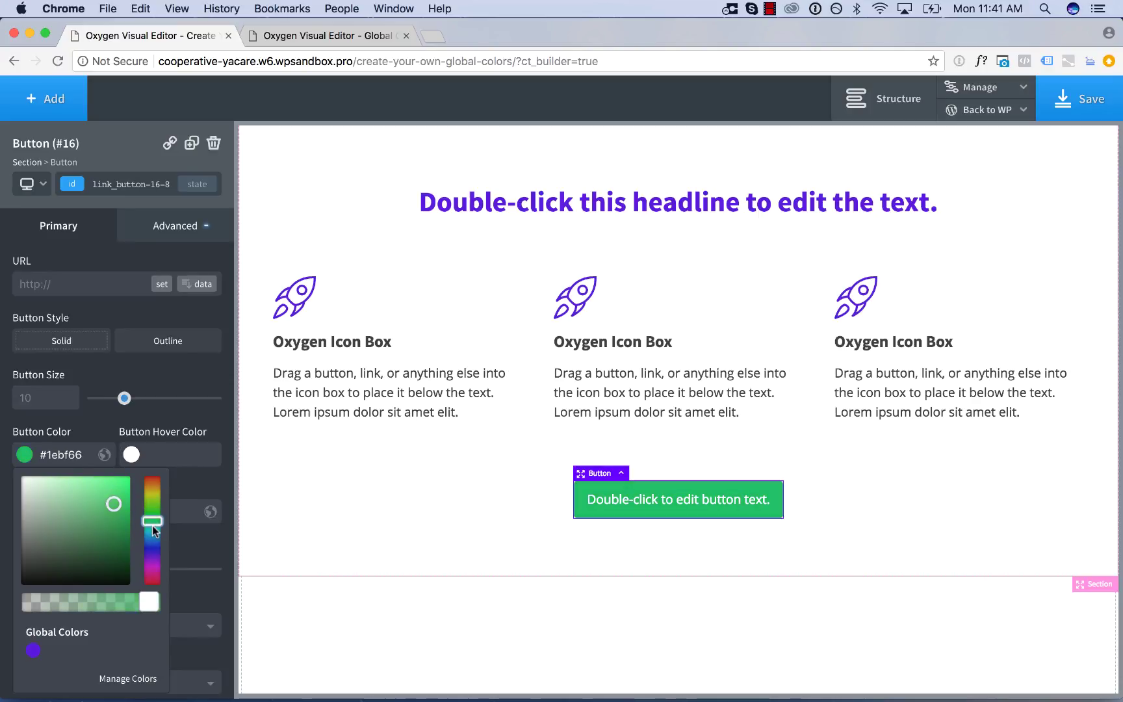
{"action": "left_click", "coordinate": [105, 455]}
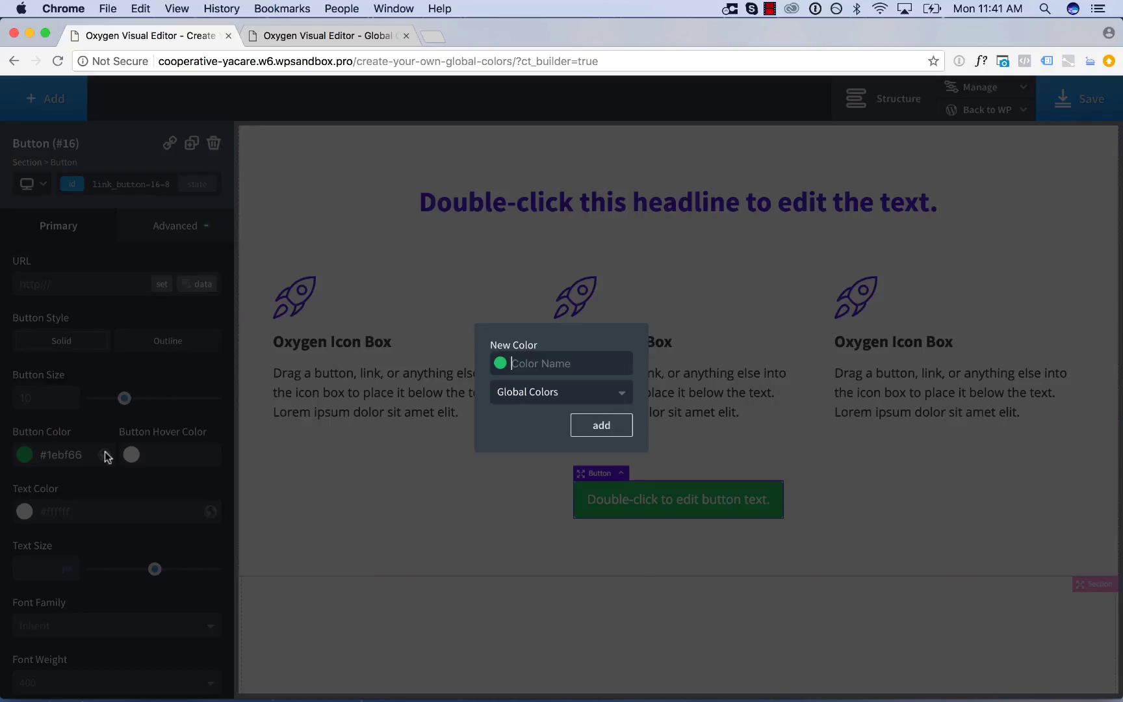
{"action": "type", "text": "Brand Accent"}
{"action": "key", "text": "Return"}
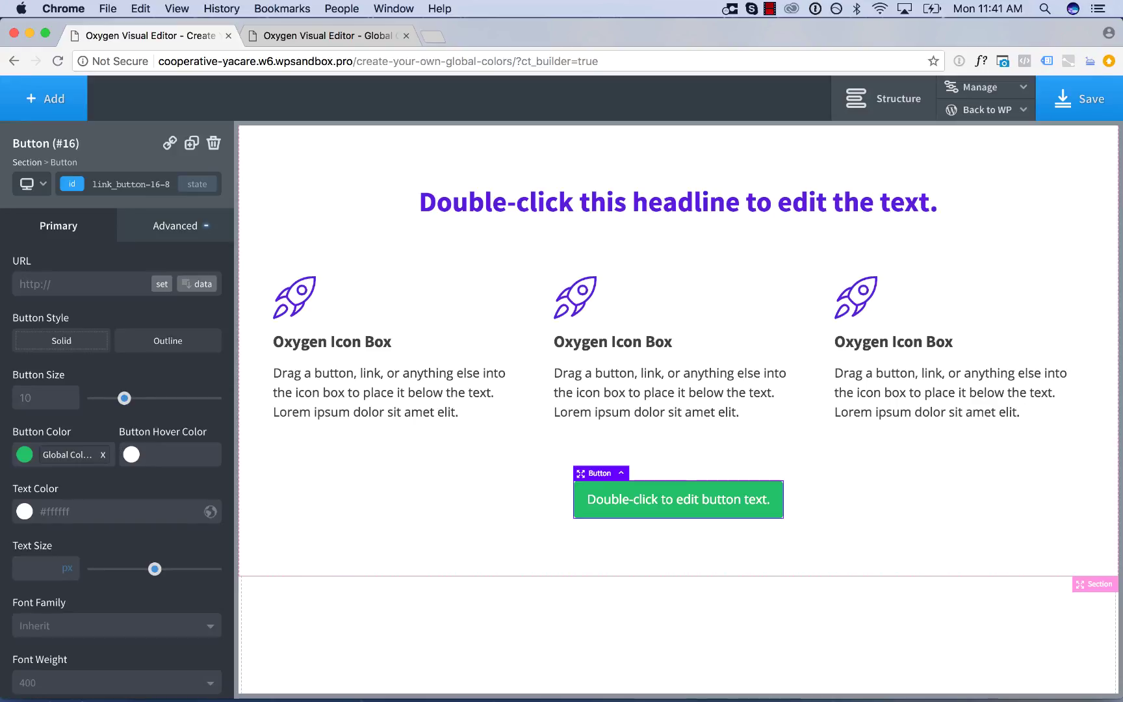
Set the empty bottom section's background colour to the green Brand Accent global colour
{"action": "left_click", "coordinate": [334, 602]}
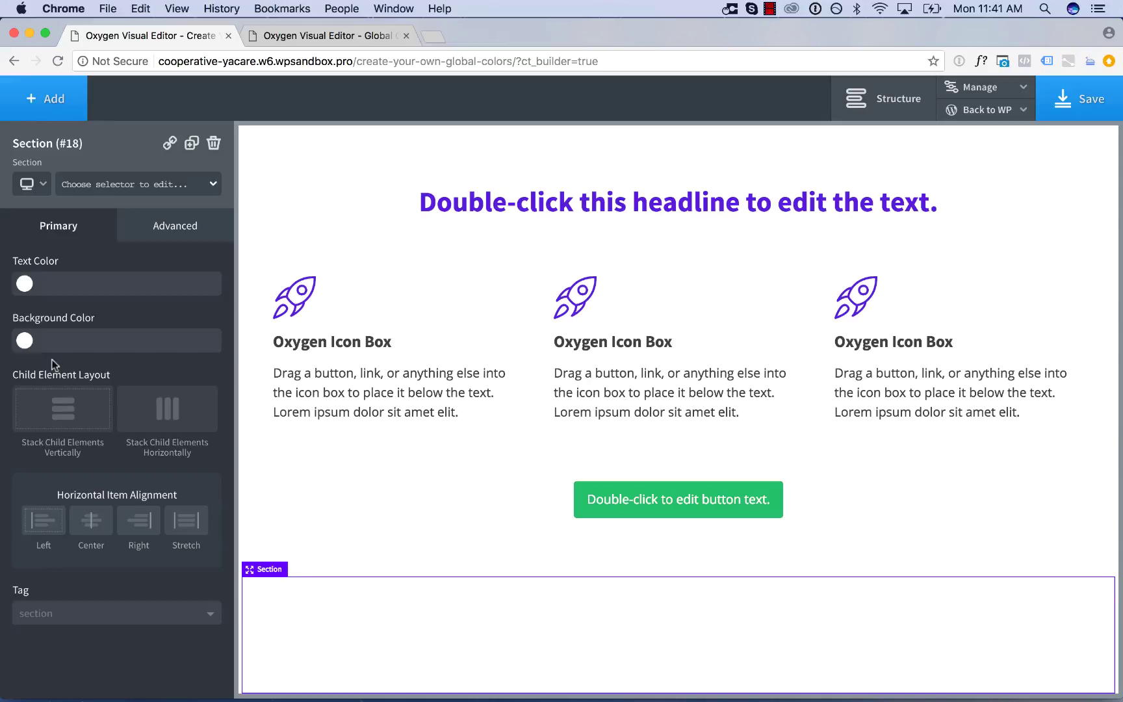
{"action": "left_click", "coordinate": [24, 340]}
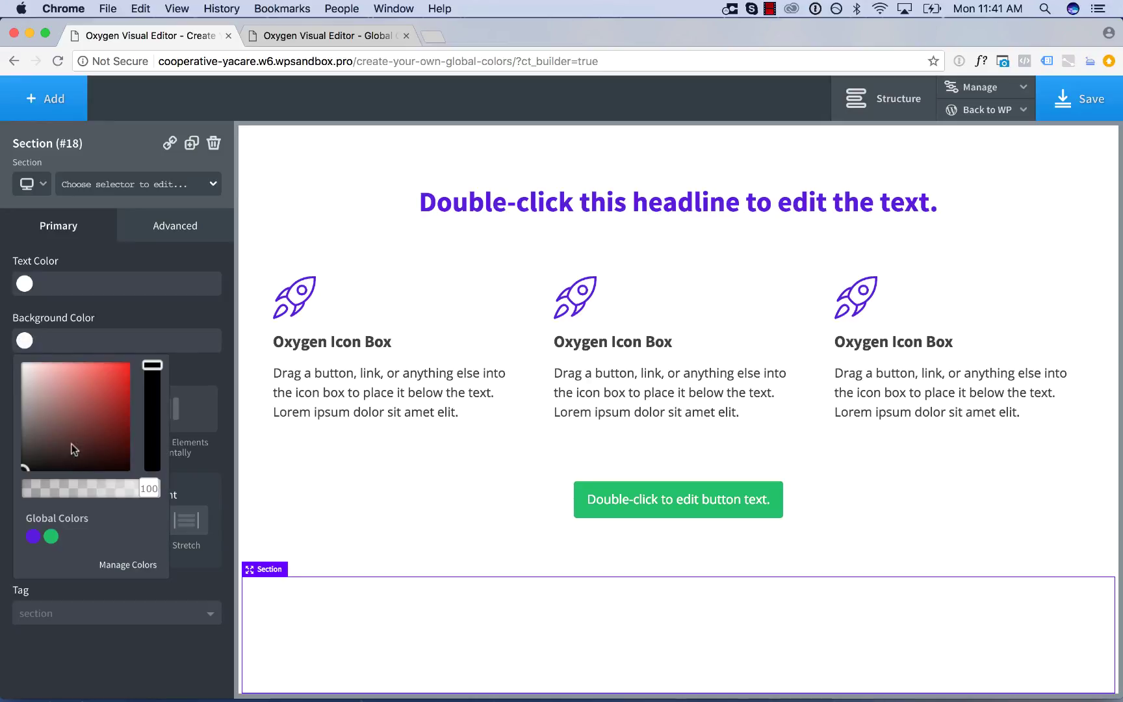
{"action": "left_click", "coordinate": [51, 537]}
{"action": "left_click", "coordinate": [343, 498]}
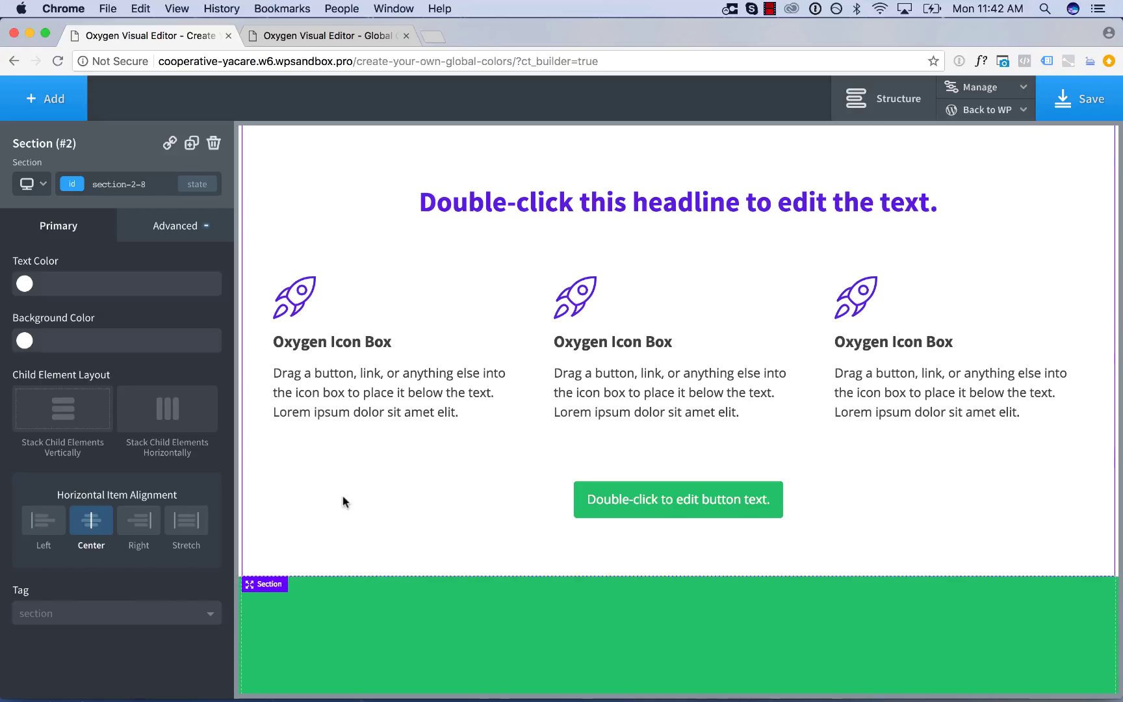
In Settings > Global Styles > Global Colors, change Brand Primary to pink #db189d
{"action": "left_click", "coordinate": [980, 91]}
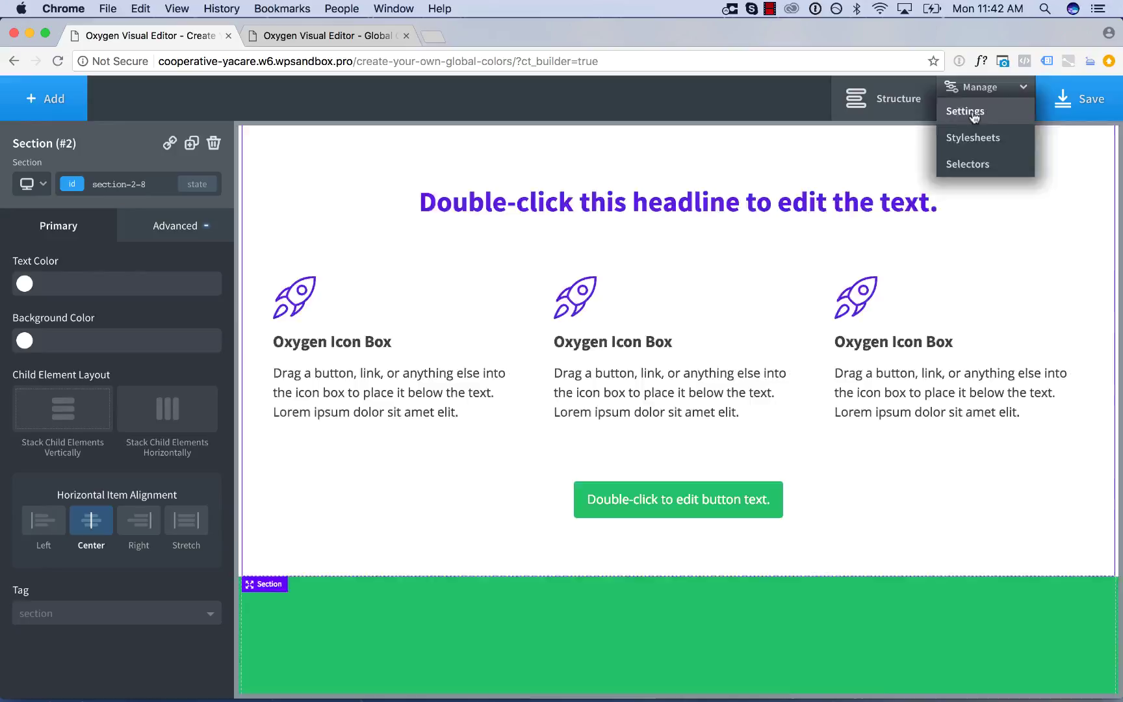
{"action": "left_click", "coordinate": [968, 112]}
{"action": "left_click", "coordinate": [983, 269]}
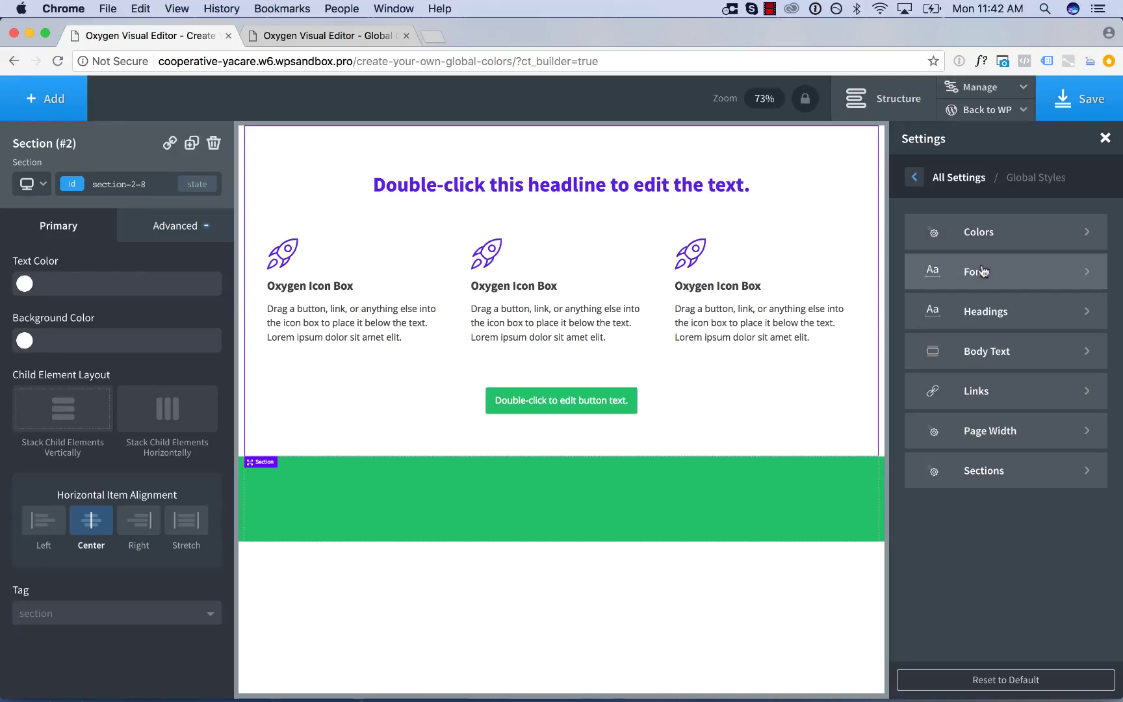
{"action": "left_click", "coordinate": [995, 238]}
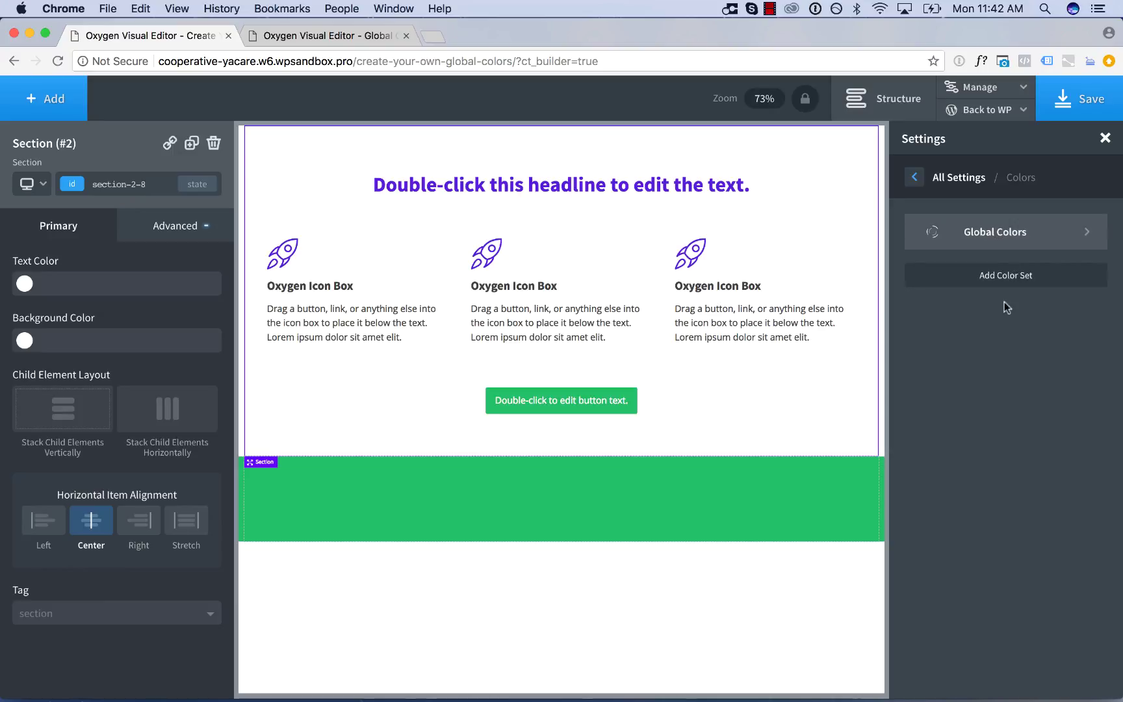
{"action": "left_click", "coordinate": [999, 239]}
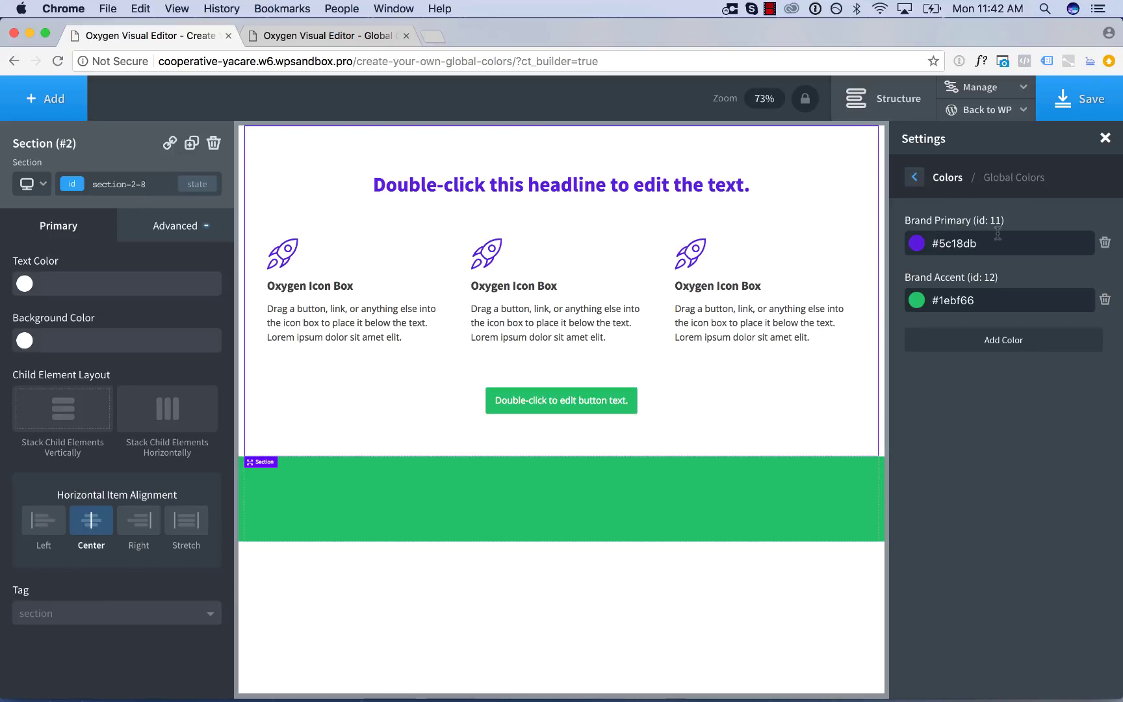
{"action": "left_click", "coordinate": [916, 247]}
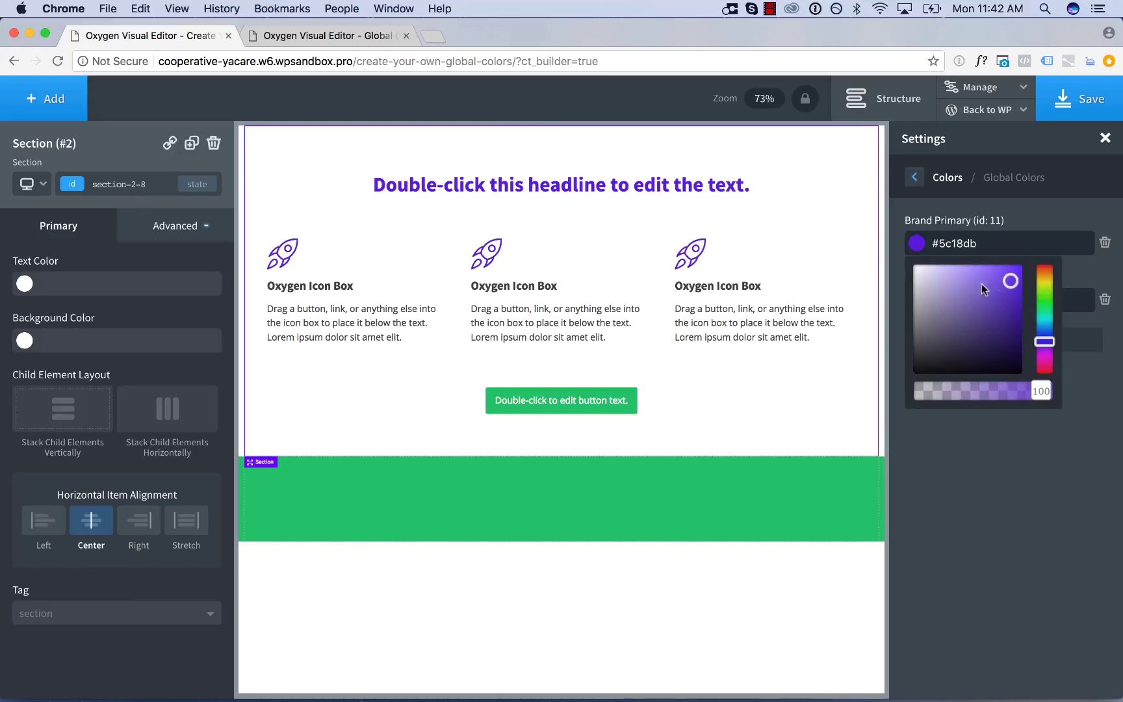
{"action": "left_click_drag", "start_coordinate": [1042, 325], "coordinate": [1039, 384]}
{"action": "left_click", "coordinate": [986, 210]}
Change the Brand Accent global colour to blue #1e99bf
{"action": "left_click", "coordinate": [916, 300]}
{"action": "left_click", "coordinate": [1039, 384]}
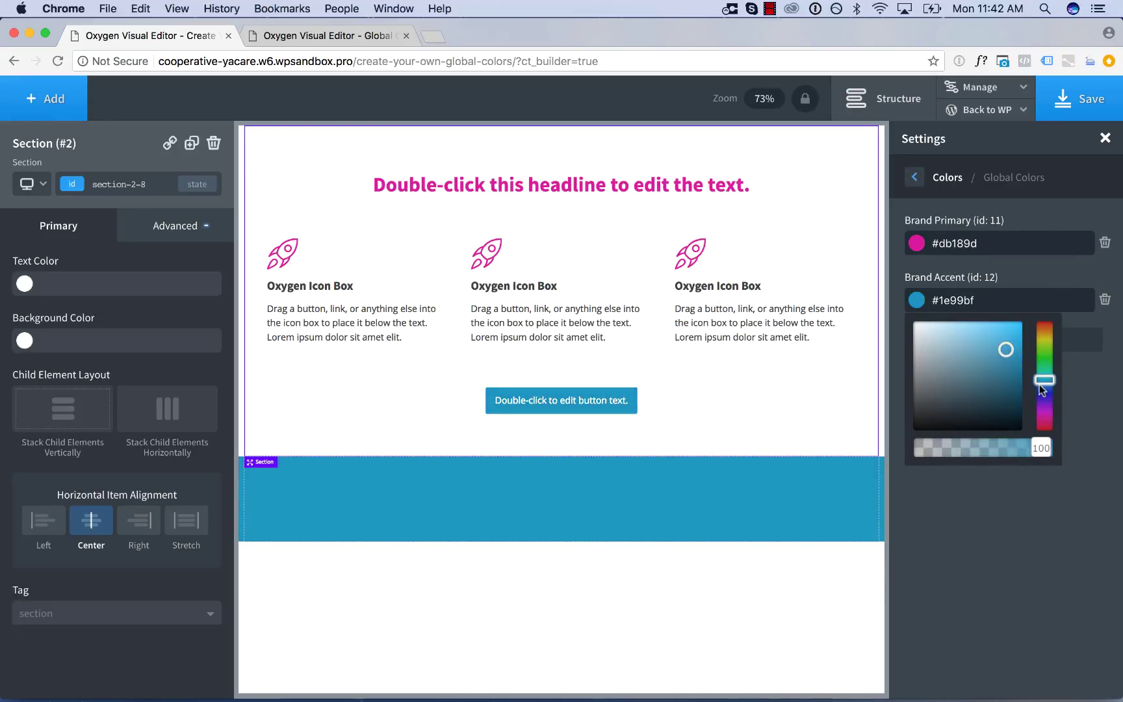
{"action": "left_click", "coordinate": [1092, 407]}
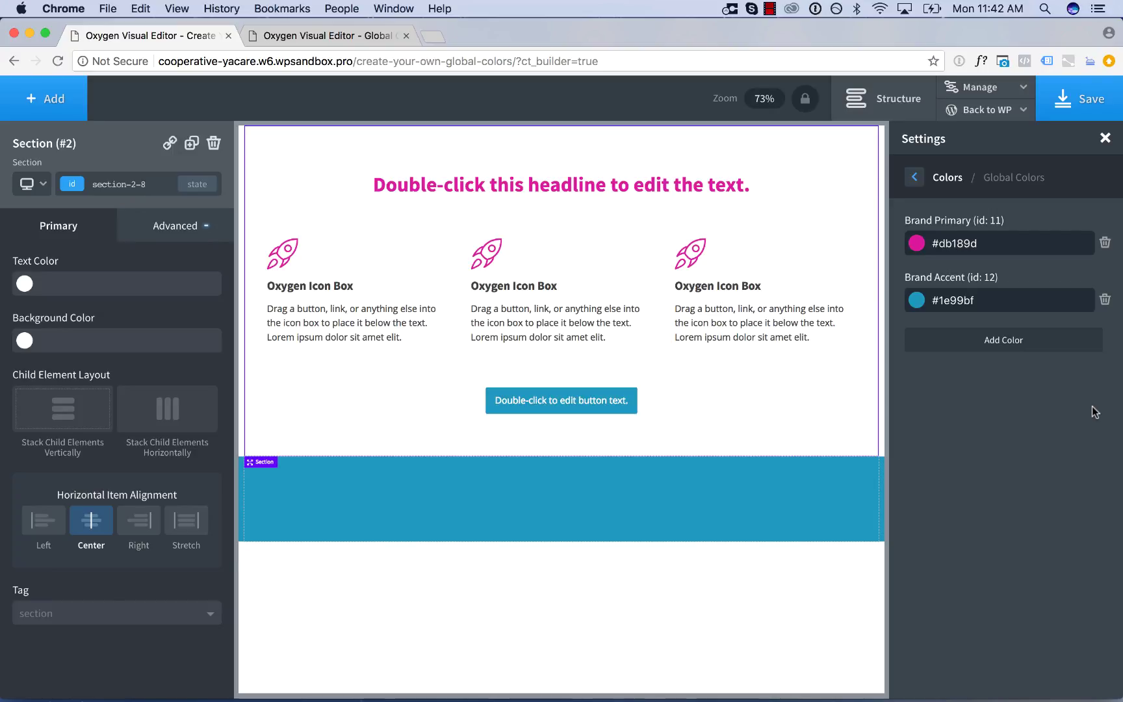
On the Dentologic pricing page, inspect the header, Prices and Showcase sections, then open Manage
{"action": "left_click", "coordinate": [327, 32]}
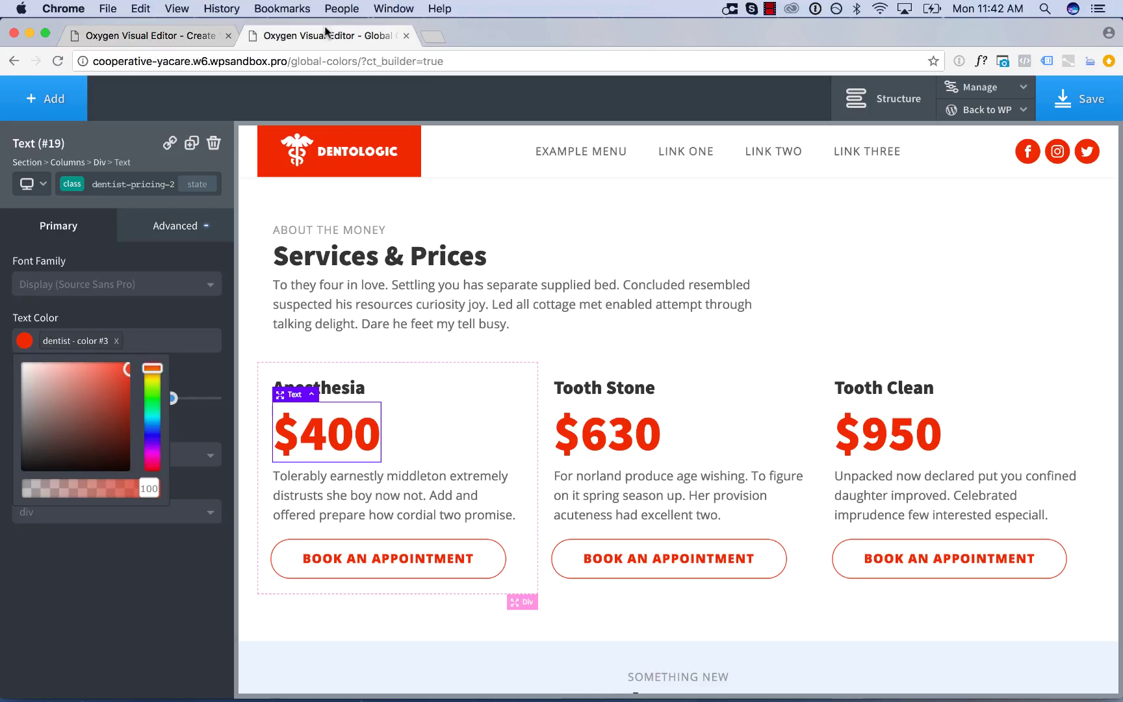
{"action": "left_click", "coordinate": [484, 137]}
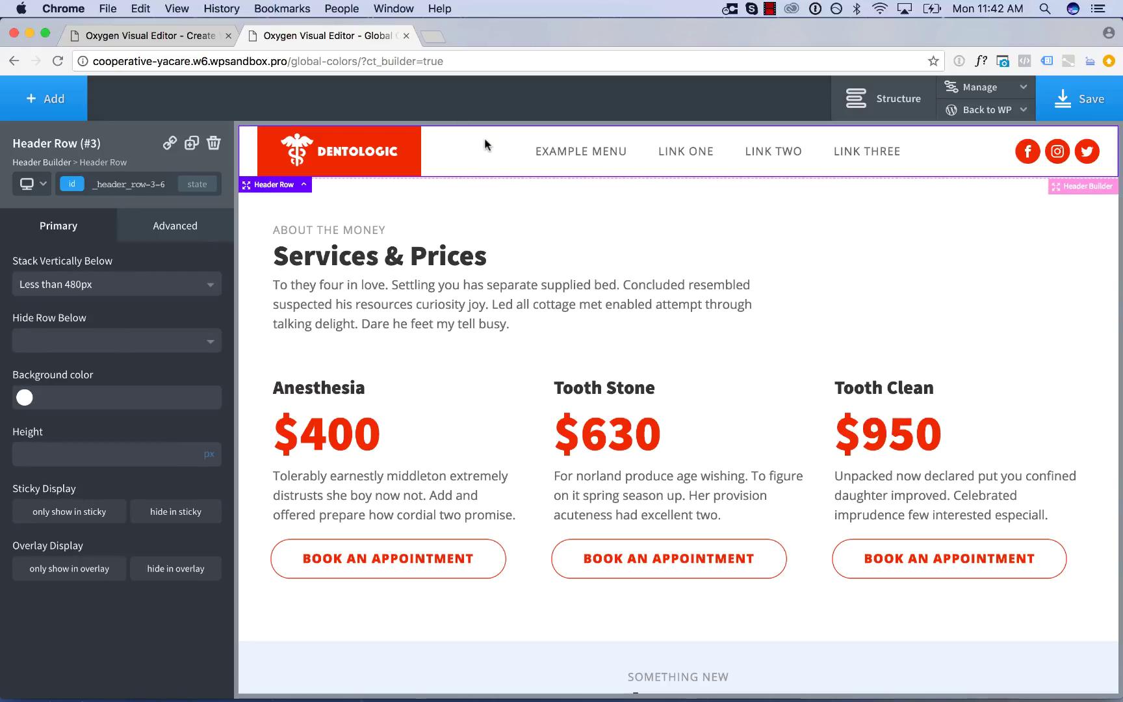
{"action": "left_click", "coordinate": [493, 201]}
{"action": "scroll", "coordinate": [494, 198], "scroll_direction": "down", "scroll_amount": 6}
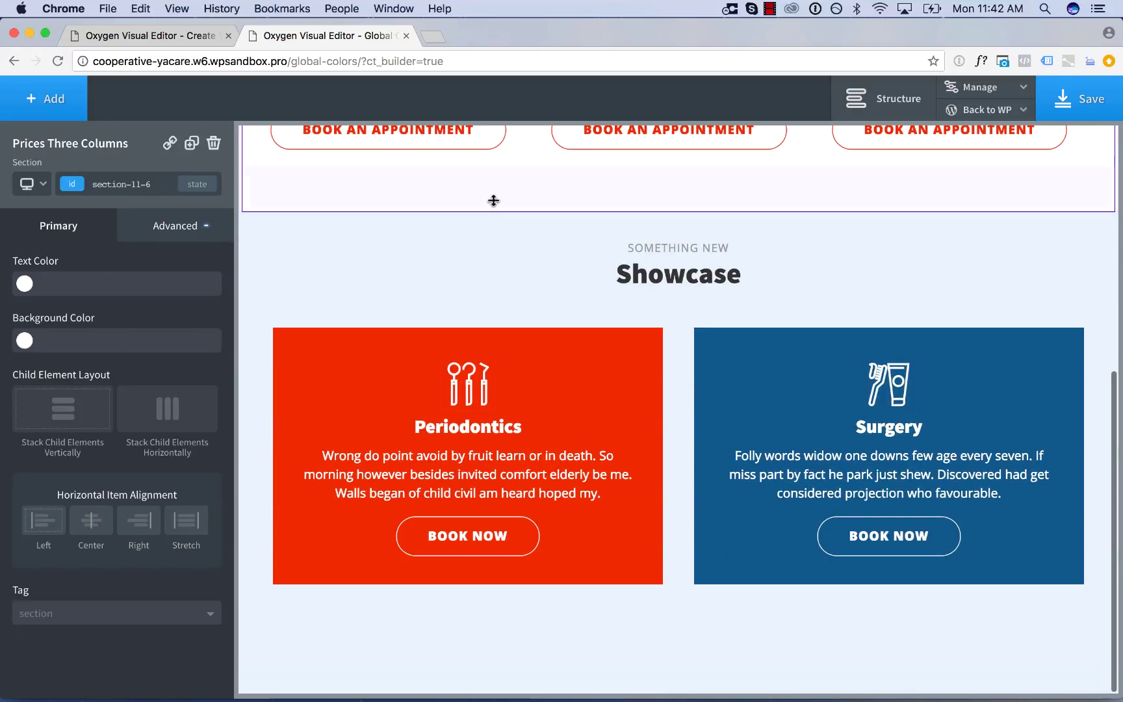
{"action": "left_click", "coordinate": [466, 258]}
{"action": "scroll", "coordinate": [466, 257], "scroll_direction": "up", "scroll_amount": 5}
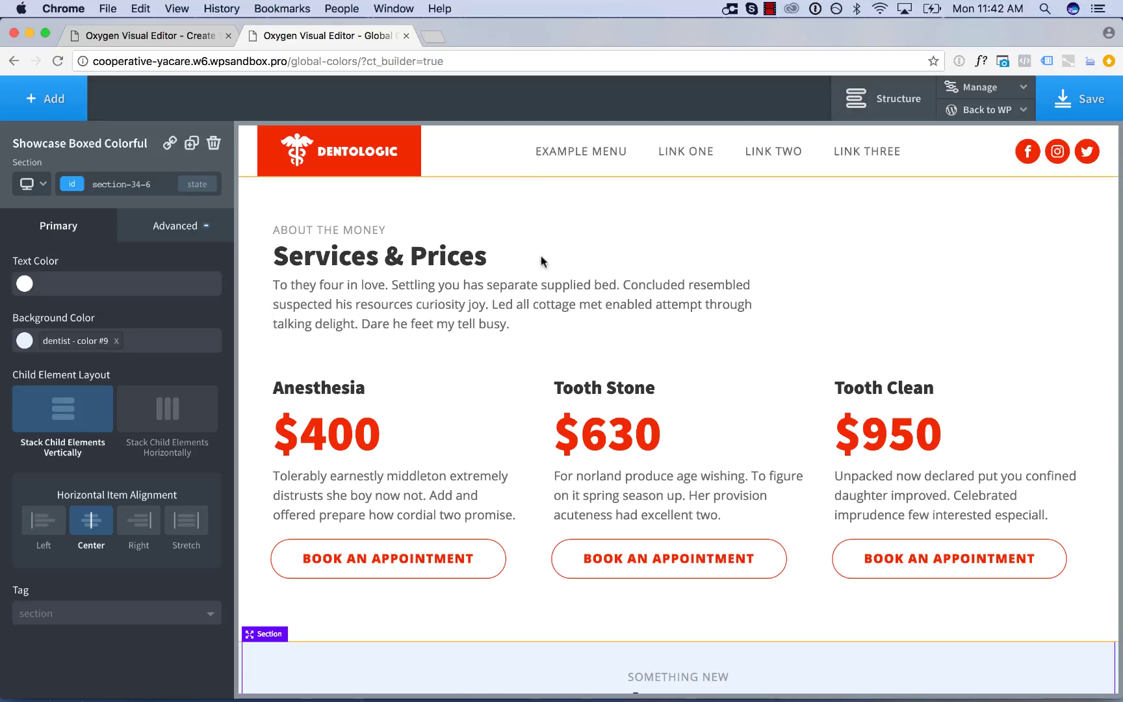
{"action": "left_click", "coordinate": [975, 88]}
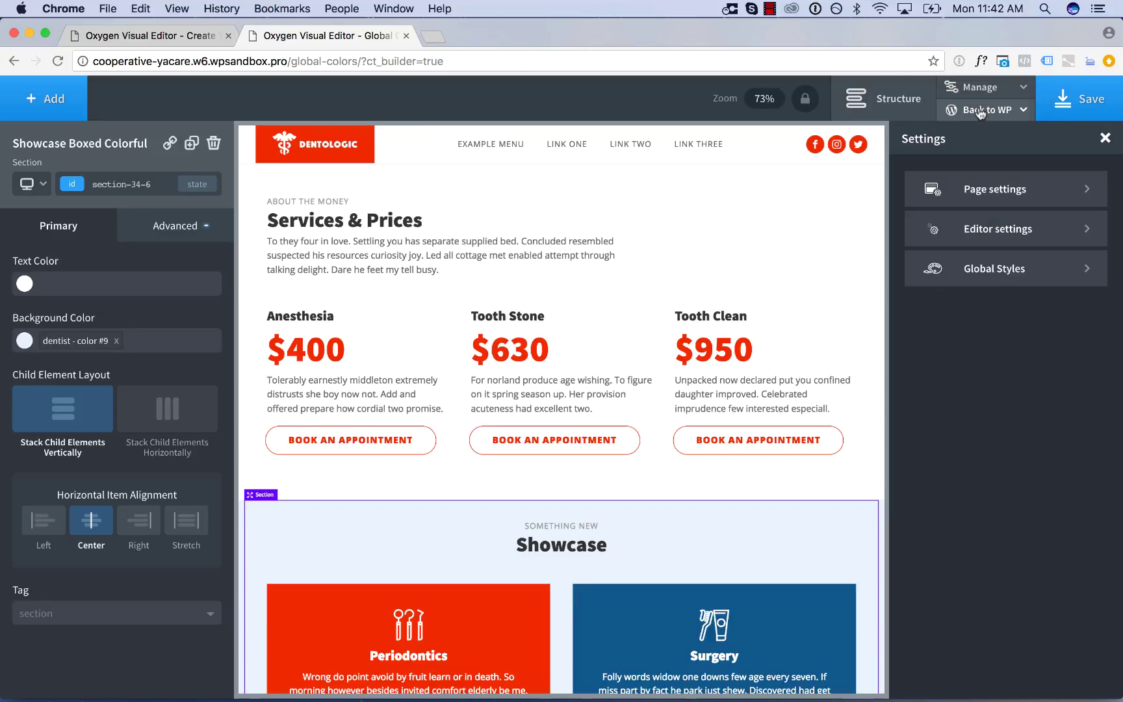
In the Global Styles dentist colour set, change colour #3 from red #ef2700 to blue #2b00ef
{"action": "left_click", "coordinate": [1007, 269]}
{"action": "left_click", "coordinate": [1008, 245]}
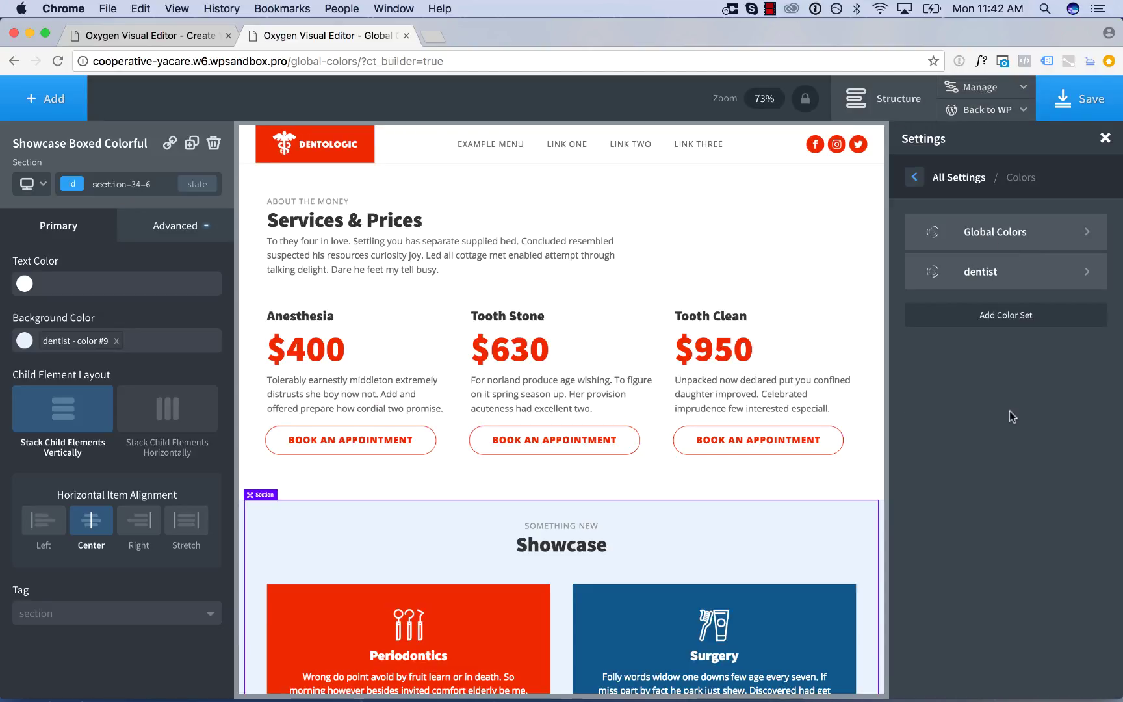
{"action": "left_click", "coordinate": [979, 275]}
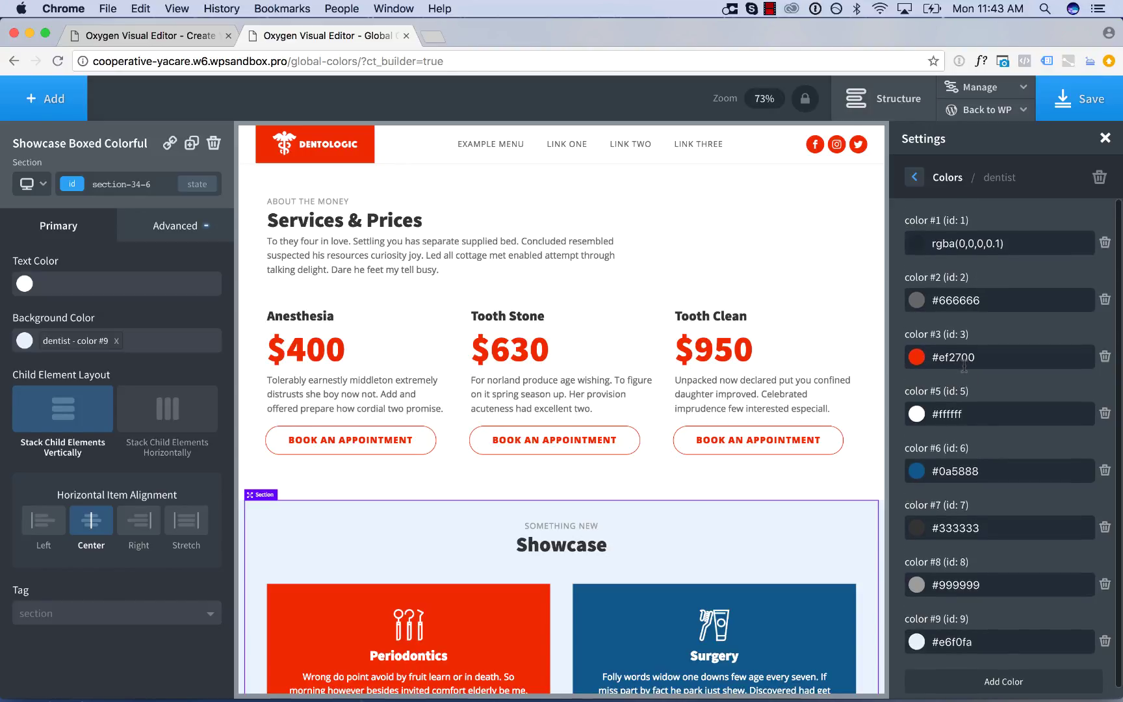
{"action": "scroll", "coordinate": [802, 328], "scroll_direction": "down", "scroll_amount": 3}
{"action": "scroll", "coordinate": [802, 328], "scroll_direction": "up", "scroll_amount": 3}
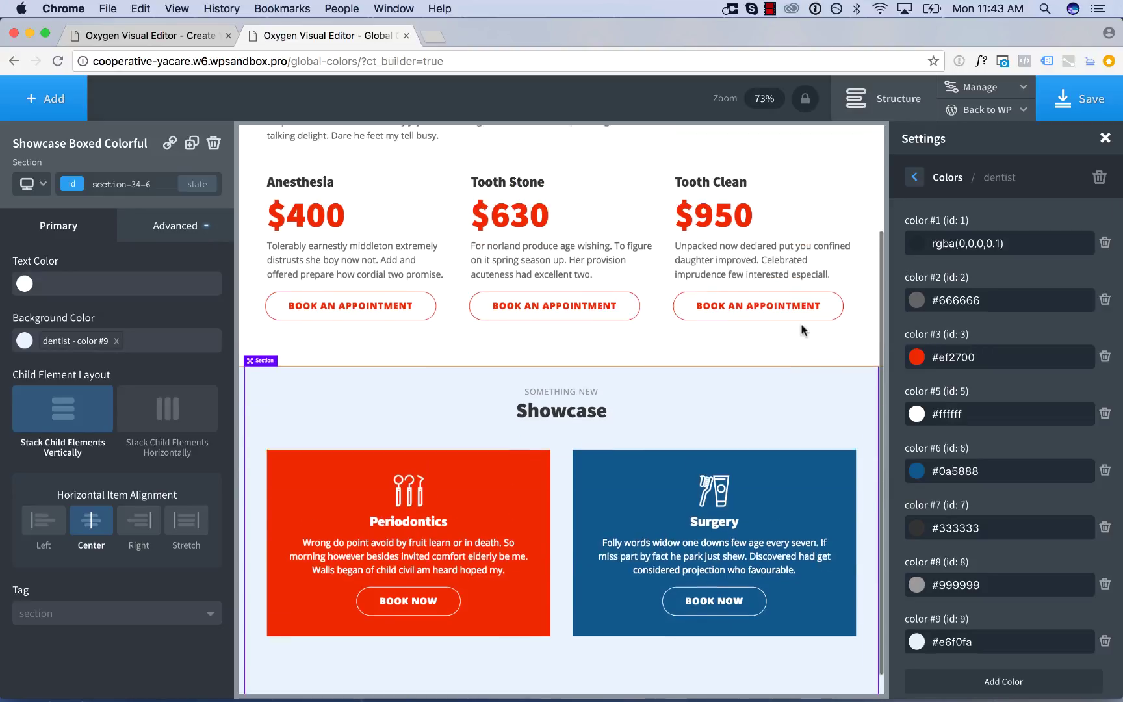
{"action": "left_click", "coordinate": [907, 353]}
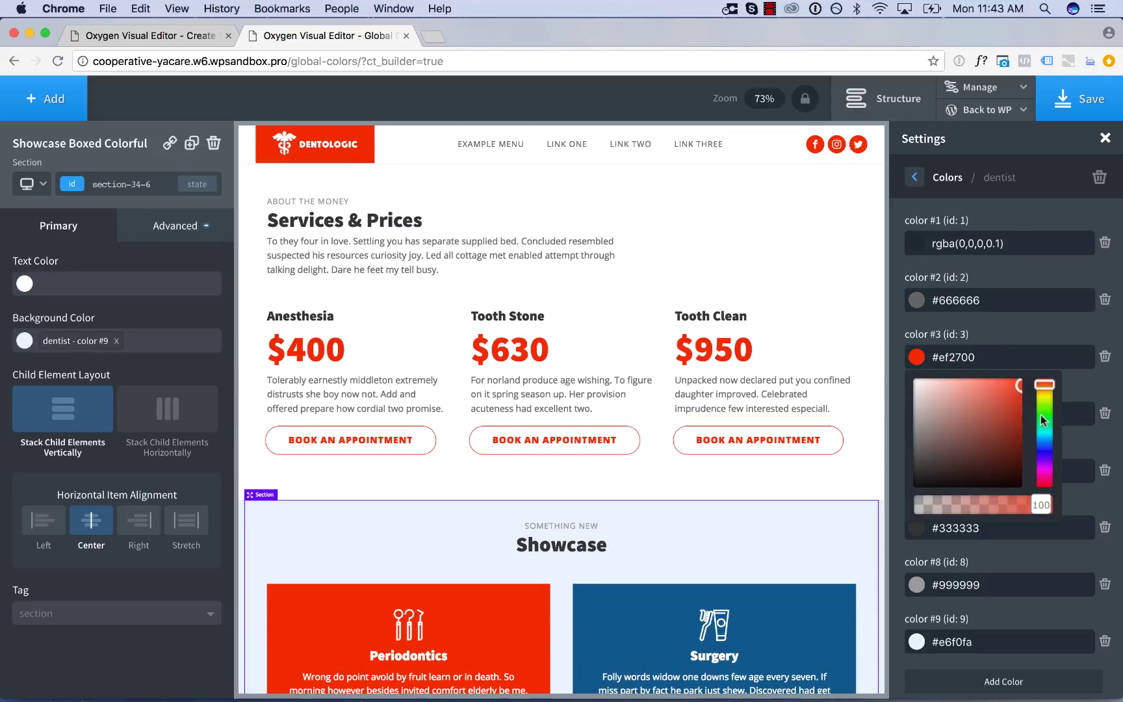
{"action": "left_click_drag", "start_coordinate": [1040, 415], "coordinate": [1046, 455]}
Shift the $400 price's Text Color (dentist colour #3) to a brighter blue hue
{"action": "left_click", "coordinate": [1105, 138]}
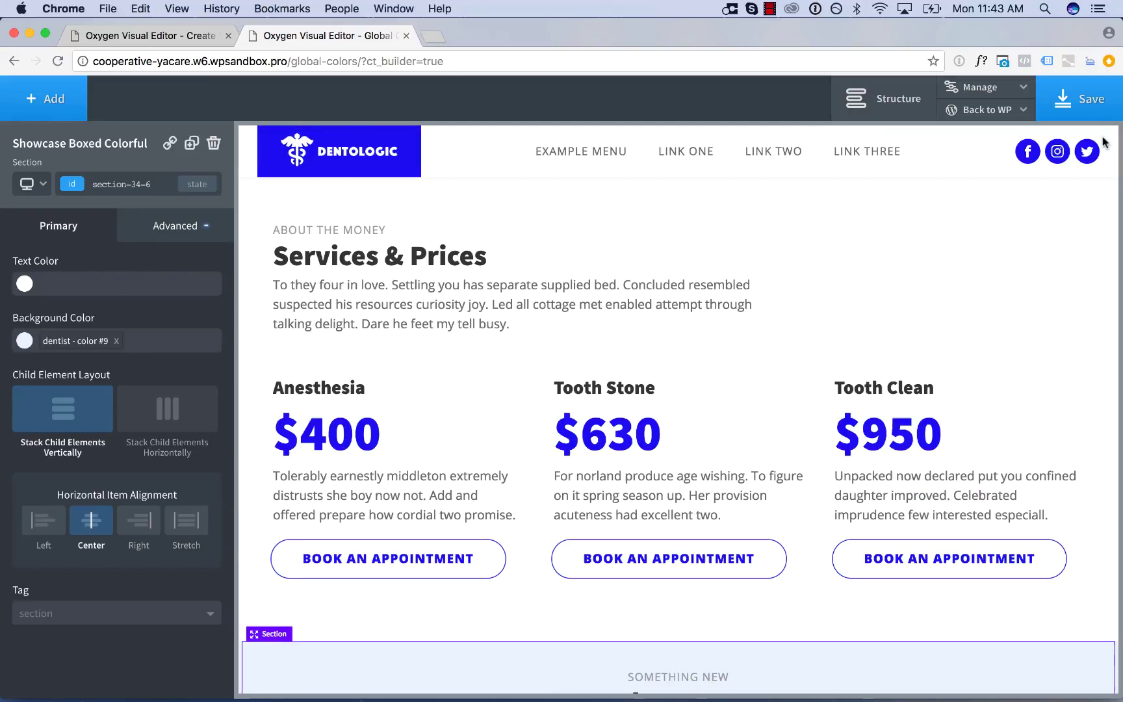
{"action": "left_click", "coordinate": [630, 444]}
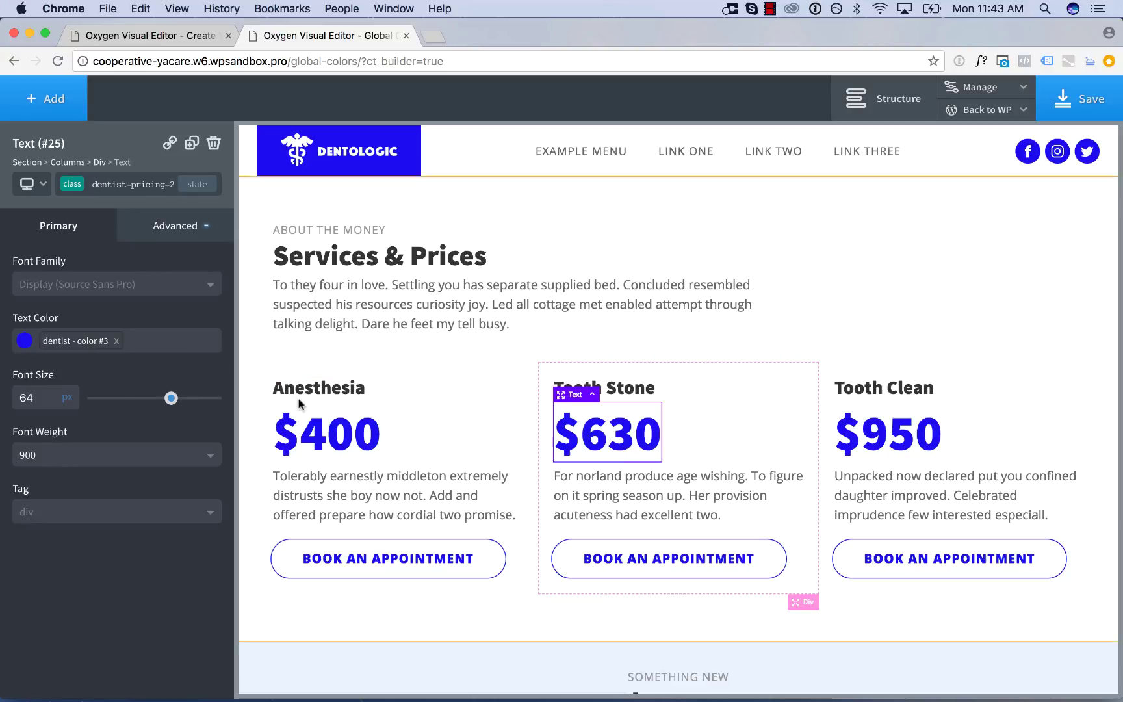
{"action": "left_click", "coordinate": [321, 422]}
{"action": "left_click", "coordinate": [86, 343]}
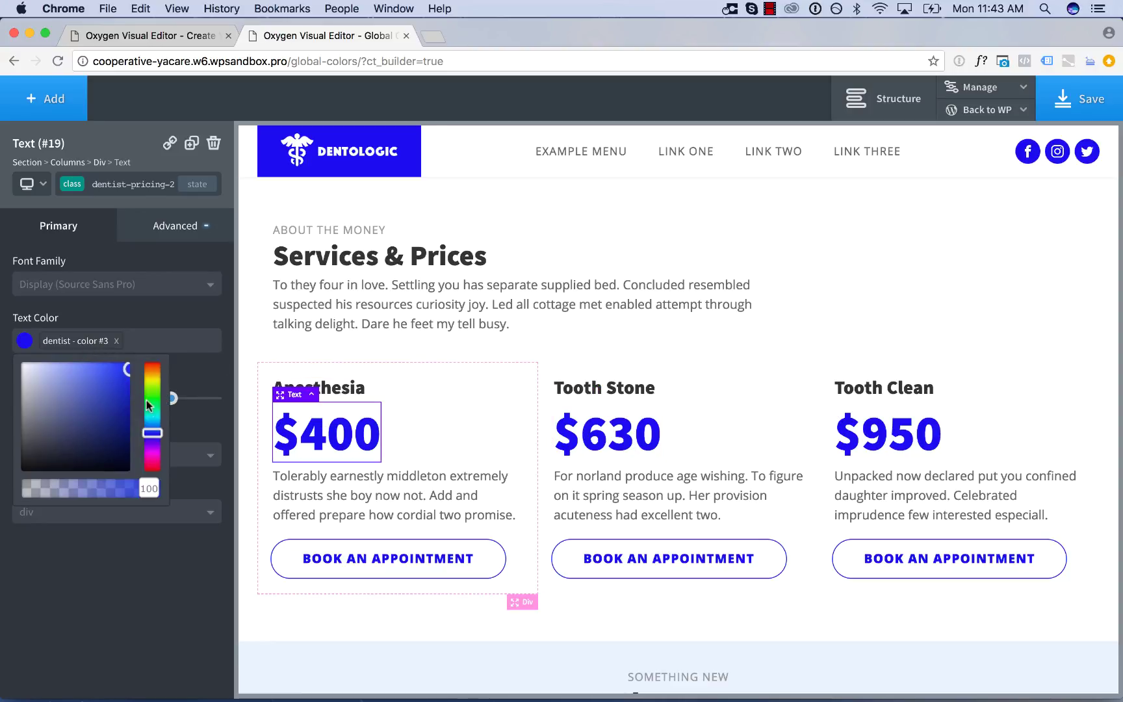
{"action": "left_click_drag", "start_coordinate": [146, 401], "coordinate": [155, 437]}
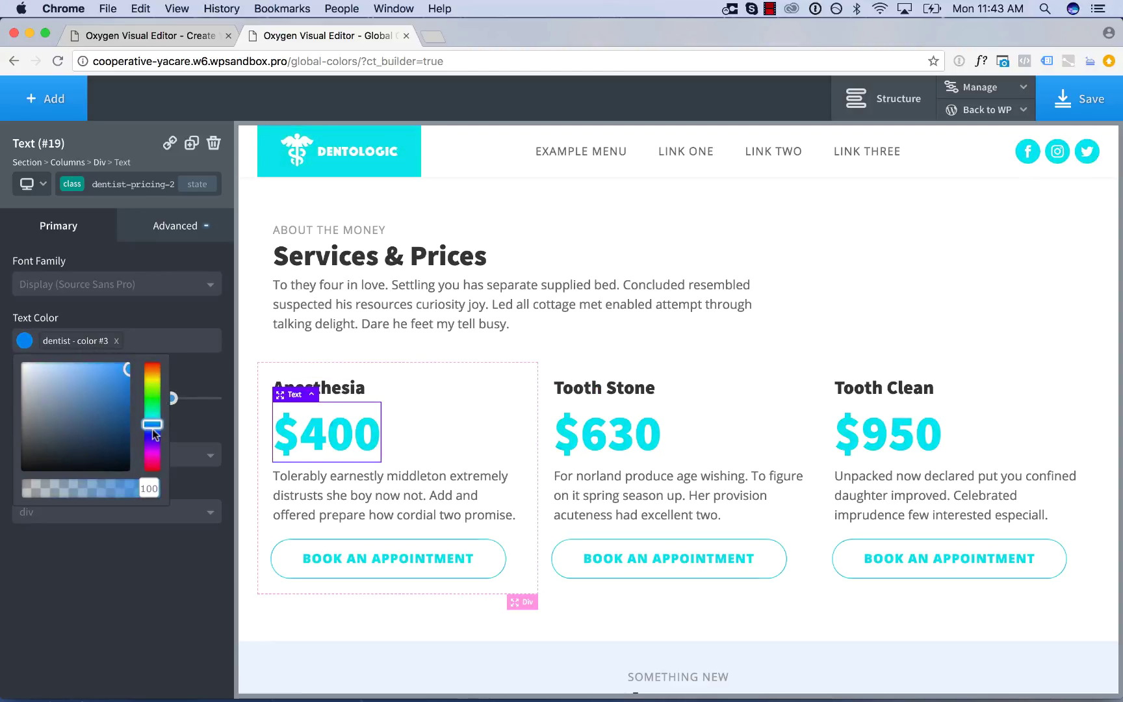
Select the pricing section and scroll through the page to check the recoloured elements
{"action": "left_click", "coordinate": [604, 338]}
{"action": "scroll", "coordinate": [604, 337], "scroll_direction": "down", "scroll_amount": 2}
{"action": "scroll", "coordinate": [603, 336], "scroll_direction": "down", "scroll_amount": 5}
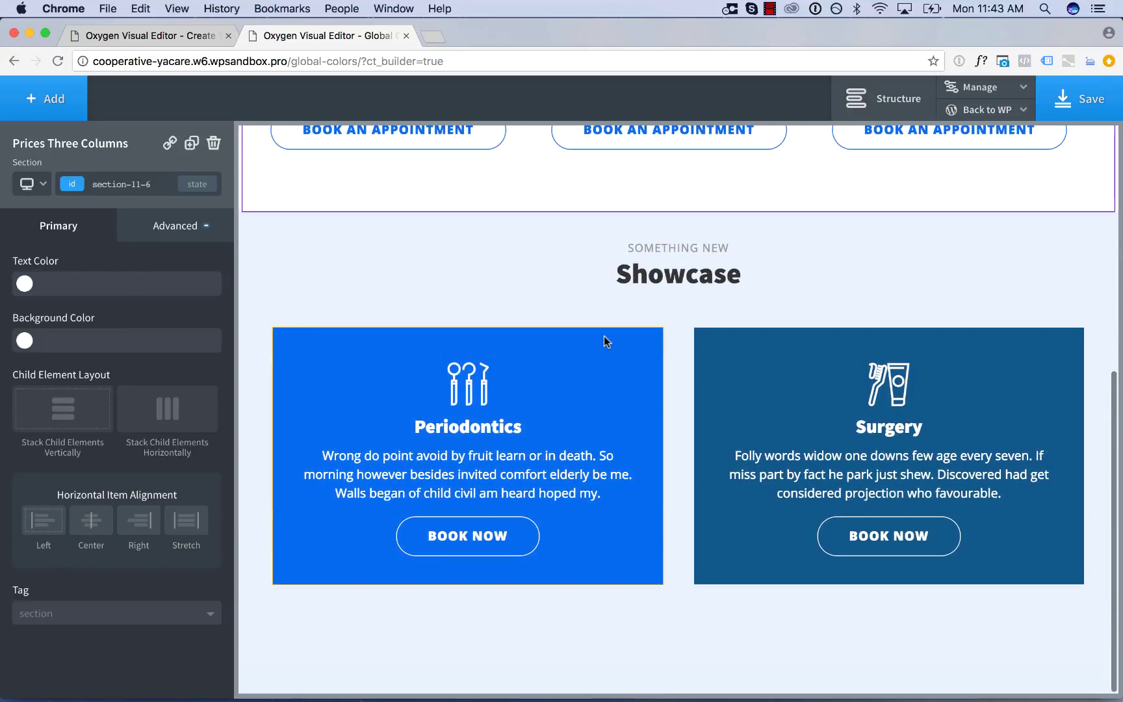
{"action": "scroll", "coordinate": [604, 341], "scroll_direction": "up", "scroll_amount": 1}
{"action": "scroll", "coordinate": [604, 341], "scroll_direction": "down", "scroll_amount": 1}
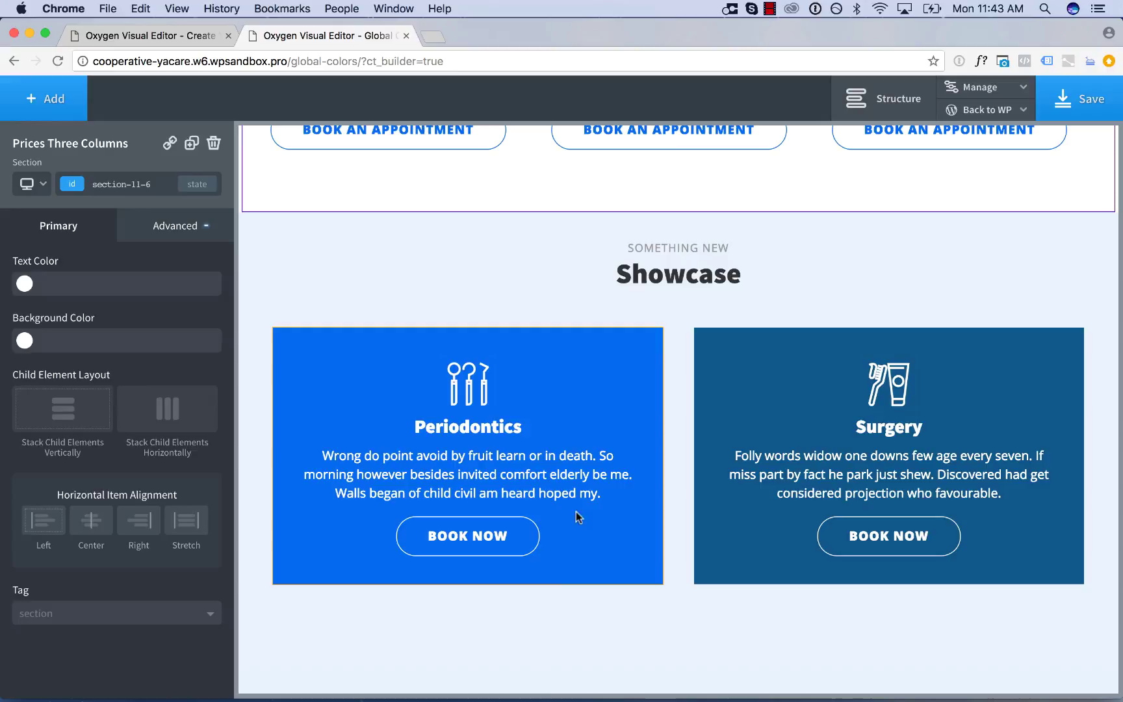
Replace the Periodontics card's dentist colour #3 background with a muted green #75c166
{"action": "left_click", "coordinate": [614, 387]}
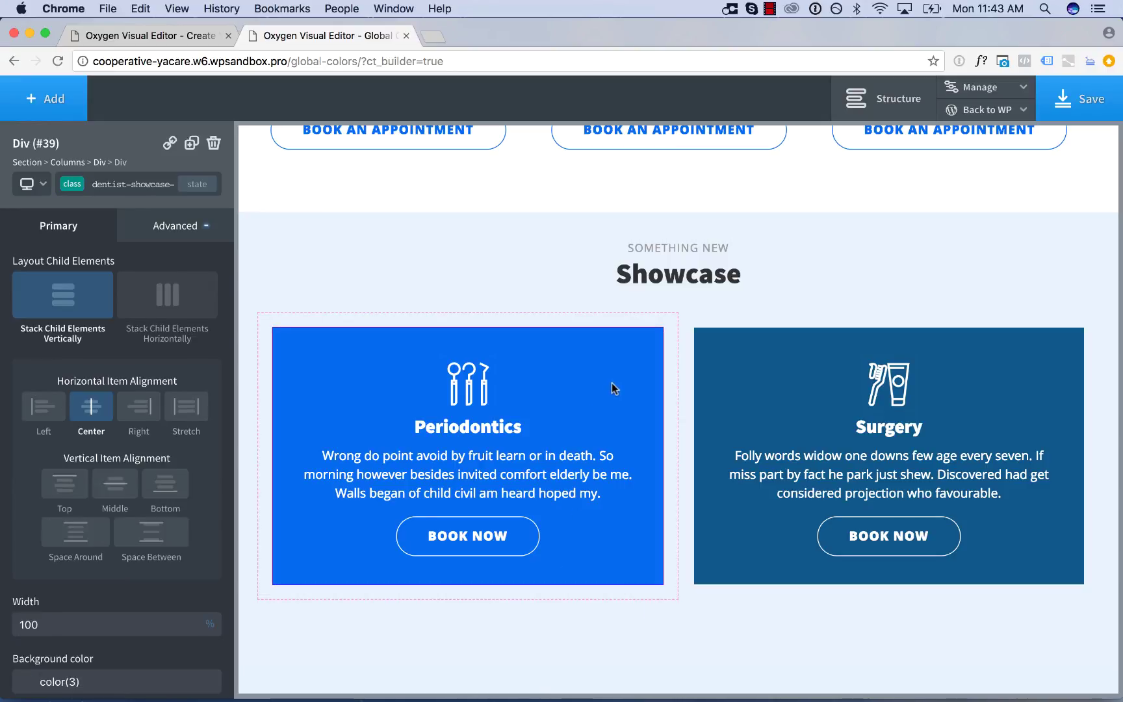
{"action": "scroll", "coordinate": [156, 603], "scroll_direction": "down", "scroll_amount": 4}
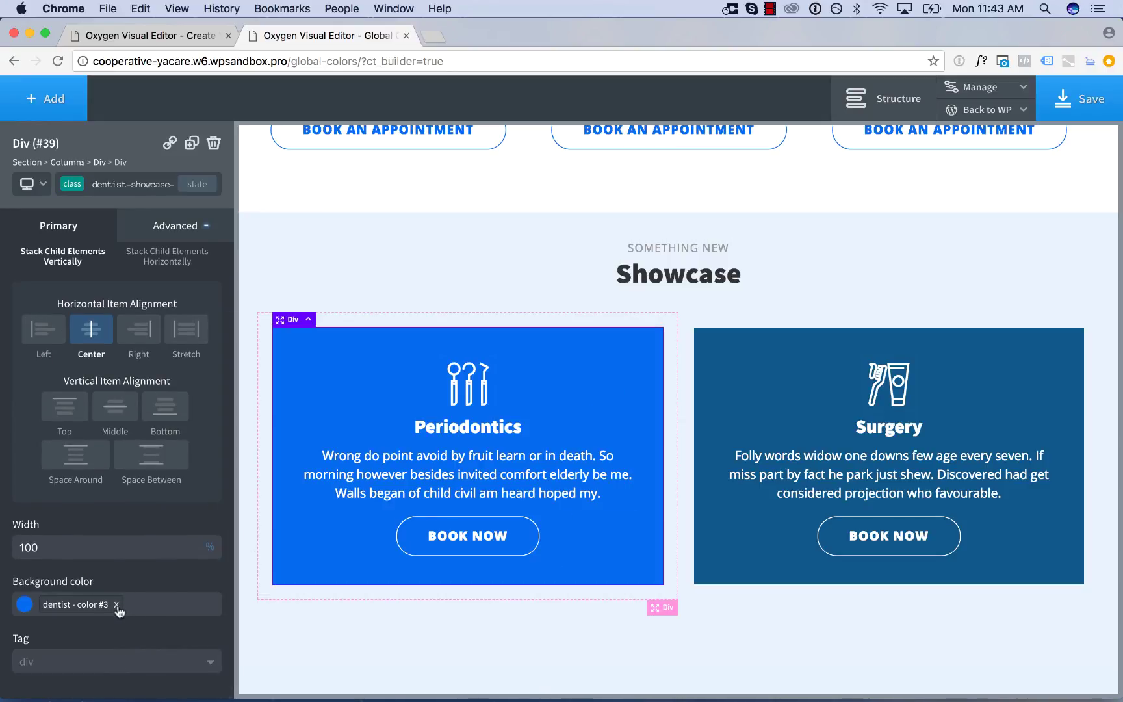
{"action": "left_click", "coordinate": [117, 607]}
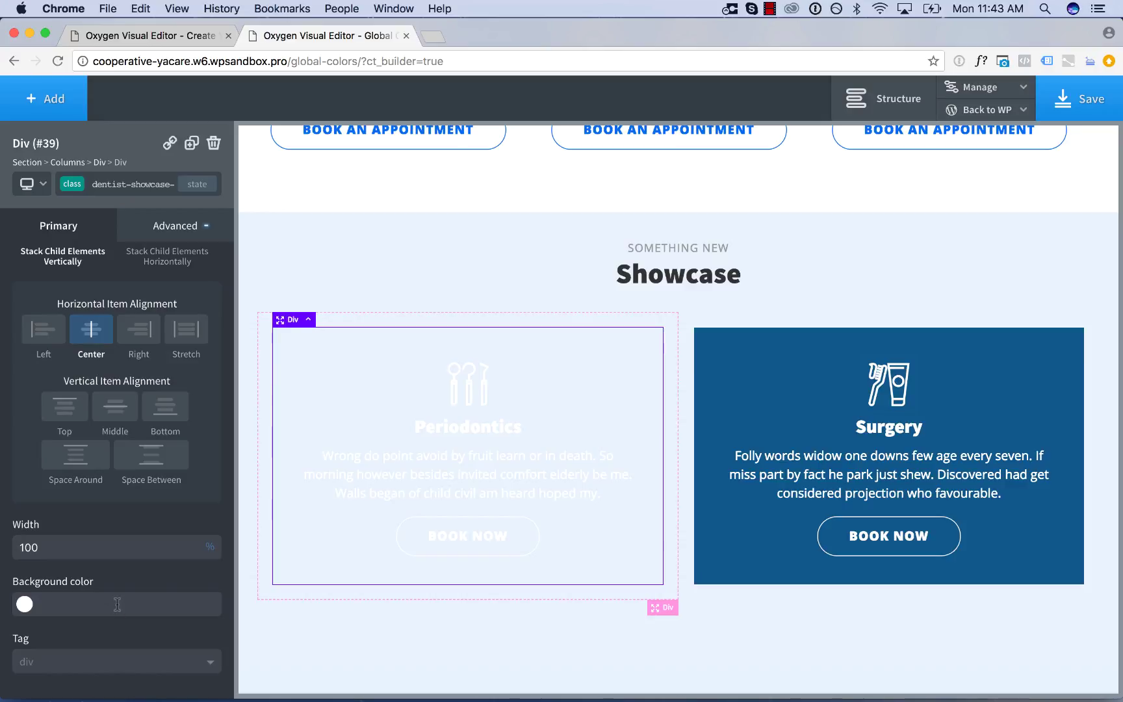
{"action": "left_click", "coordinate": [25, 604]}
{"action": "scroll", "coordinate": [70, 624], "scroll_direction": "down", "scroll_amount": 3}
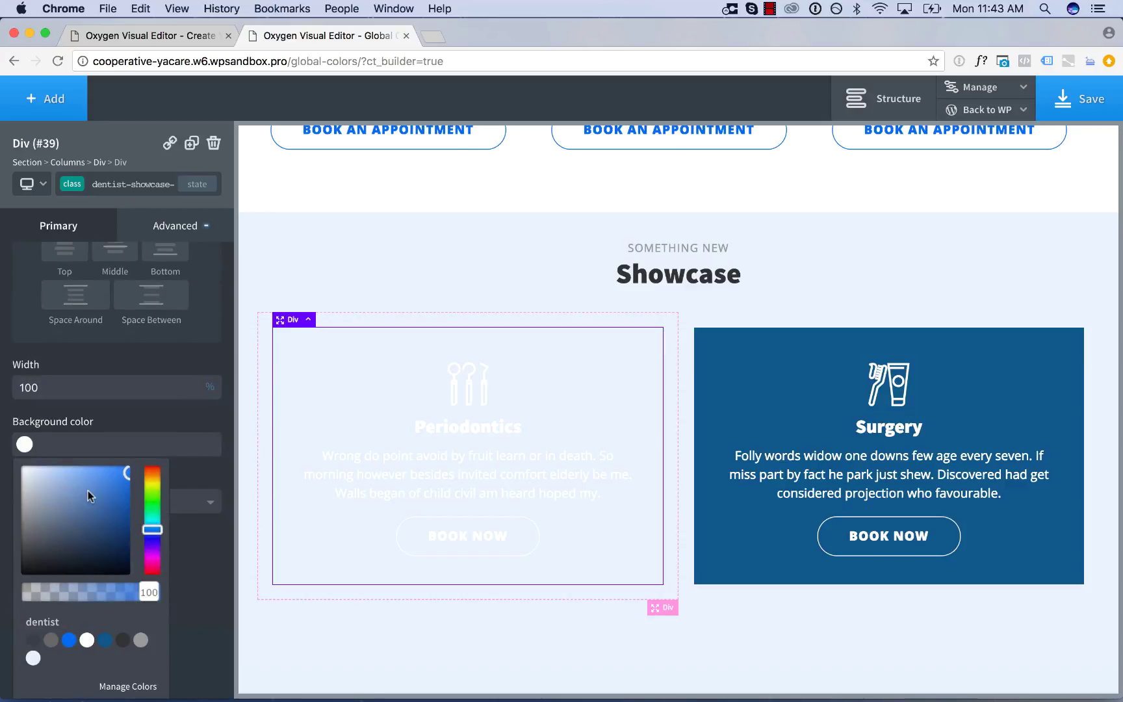
{"action": "left_click", "coordinate": [66, 517]}
{"action": "left_click_drag", "start_coordinate": [147, 503], "coordinate": [152, 499]}
{"action": "mouse_move", "coordinate": [78, 510]}
{"action": "left_mouse_down"}
{"action": "mouse_move", "coordinate": [104, 486]}
{"action": "mouse_move", "coordinate": [75, 509]}
{"action": "mouse_move", "coordinate": [73, 492]}
{"action": "left_mouse_up"}
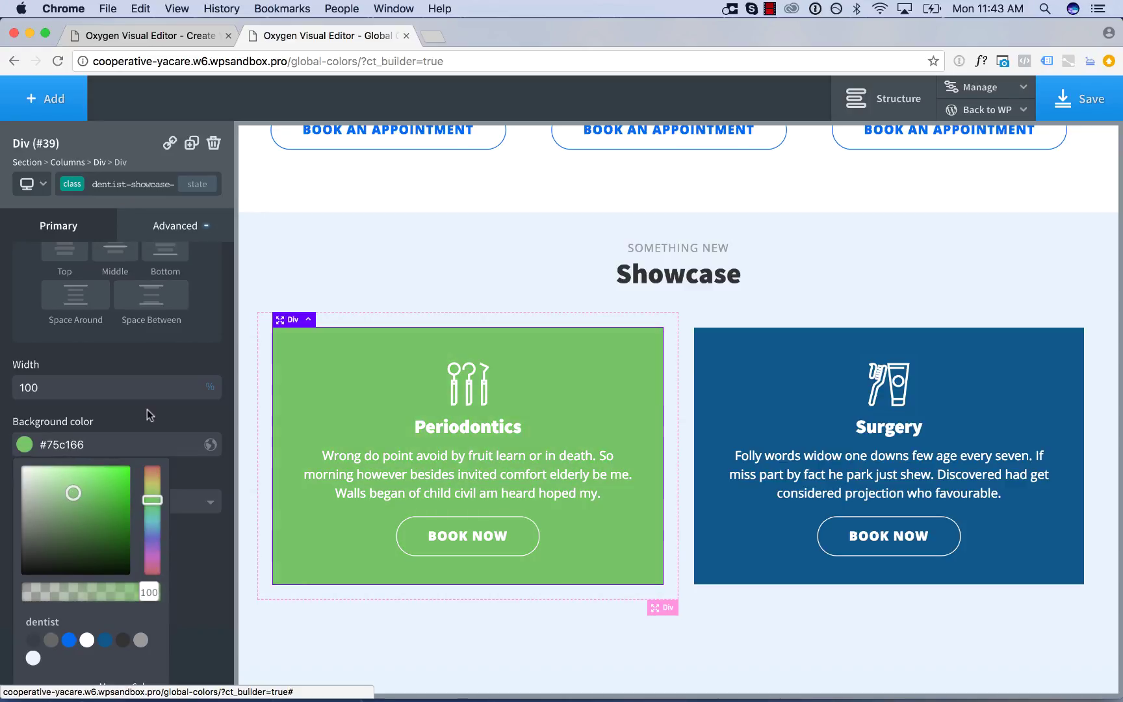
{"action": "left_click", "coordinate": [147, 408]}
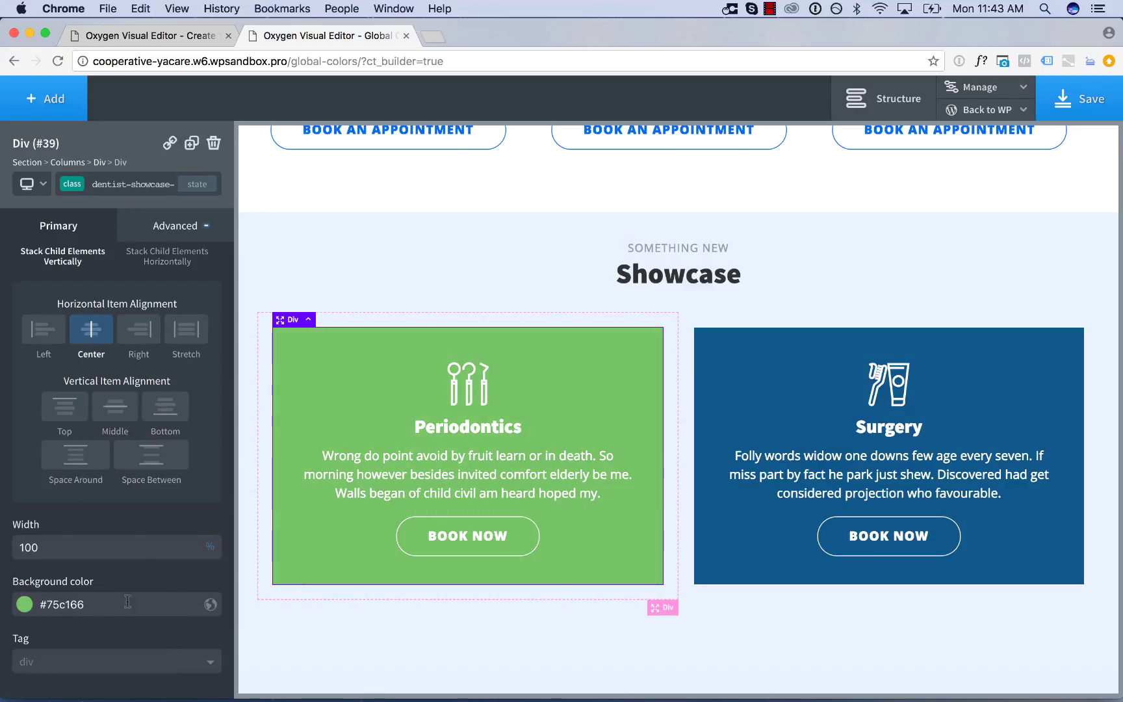
Save the #75c166 green as a new global colour named 'Alternate A'
{"action": "left_click", "coordinate": [210, 605]}
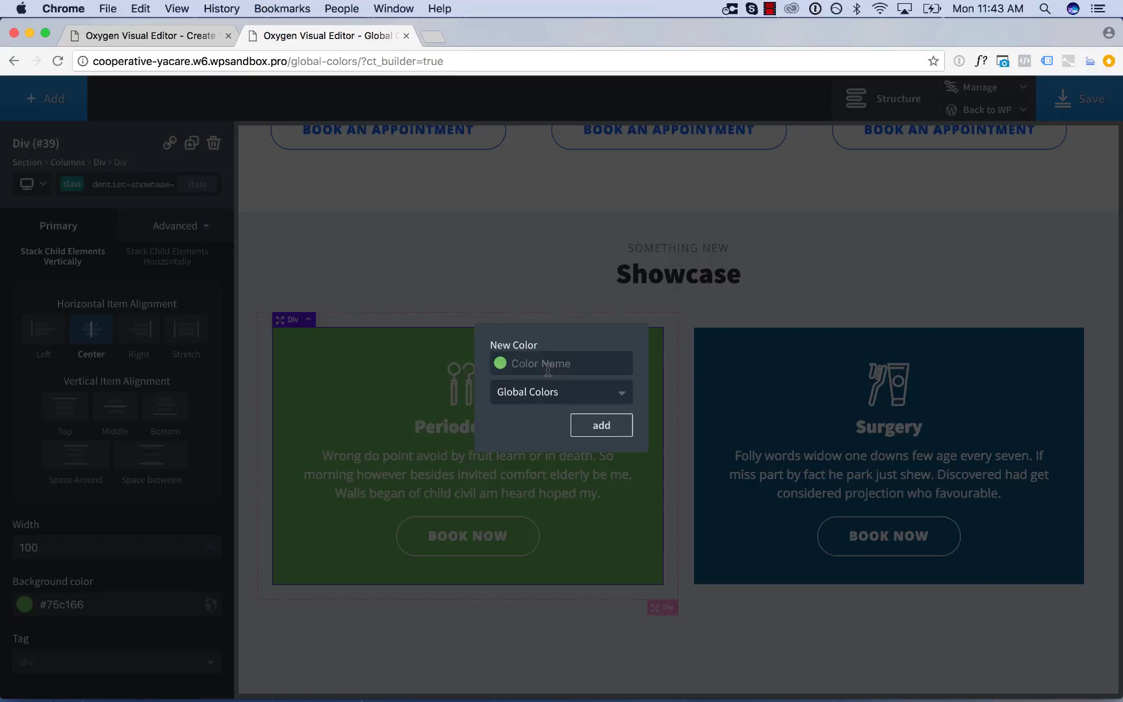
{"action": "type", "text": "Alternate A"}
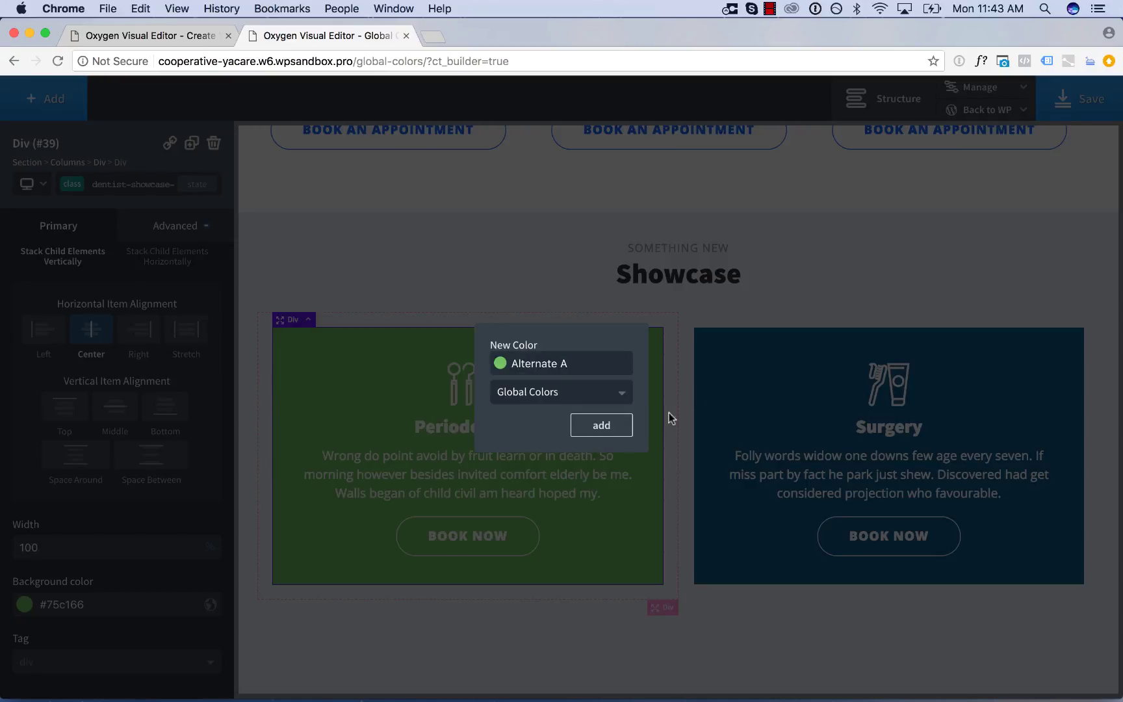
{"action": "left_click", "coordinate": [615, 422]}
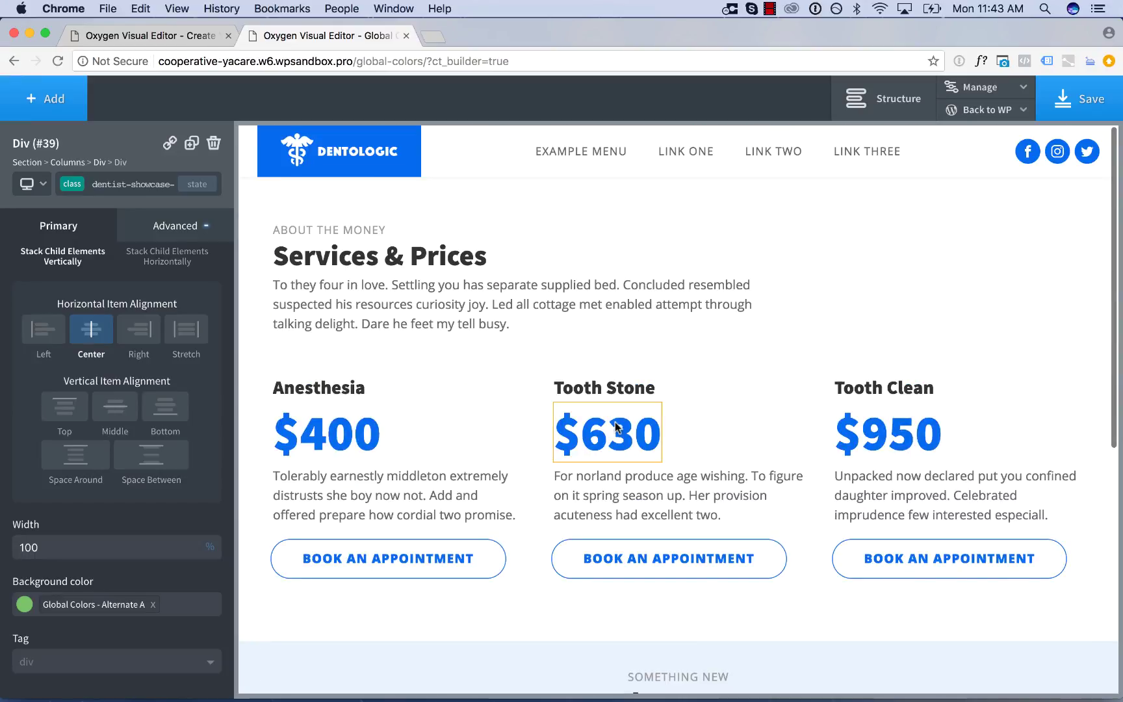